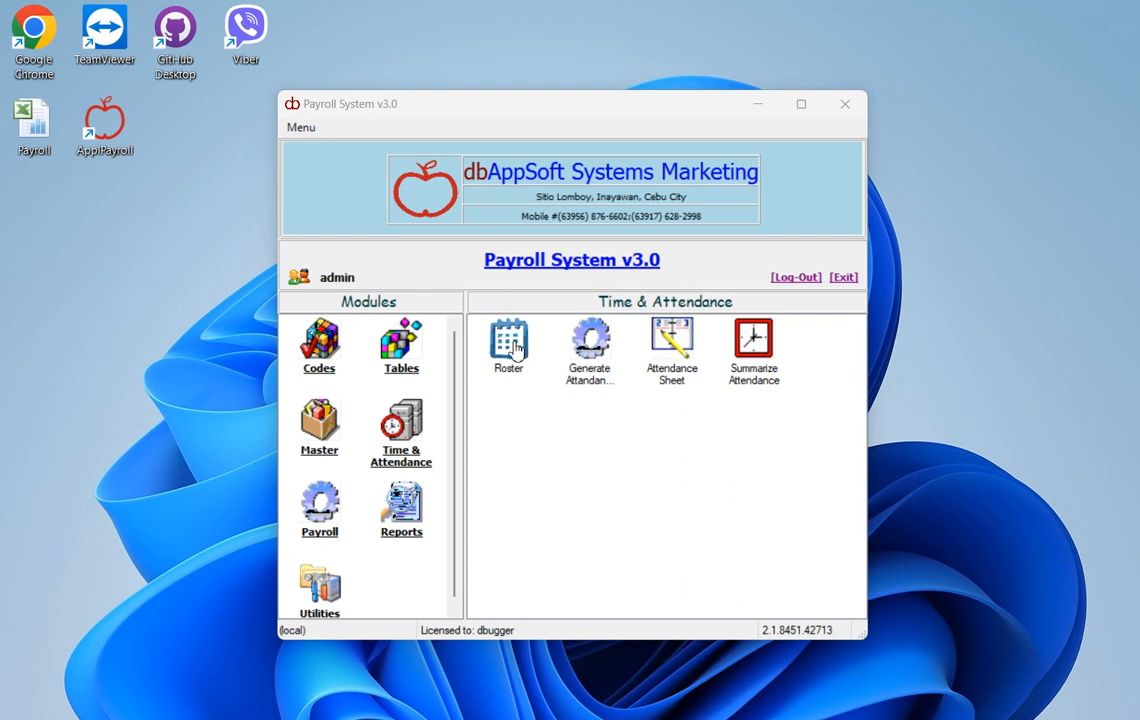
- Open the Roster and load the first listed employee's schedule for February 2023
click(513, 347)
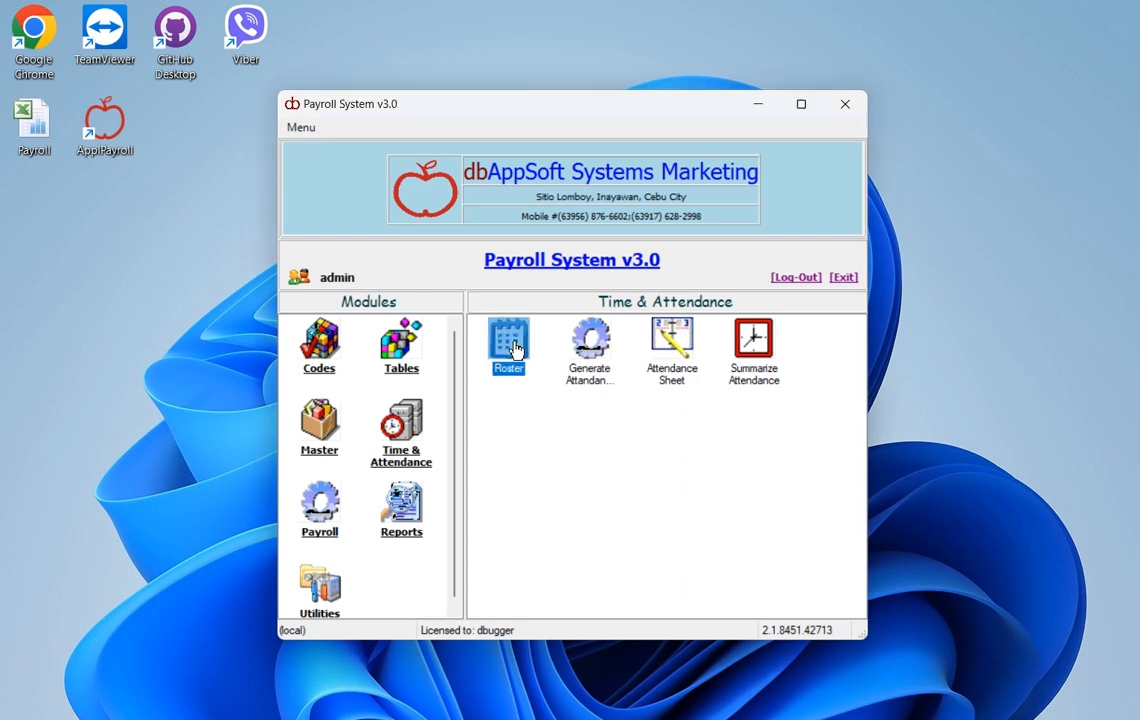
double_click(510, 343)
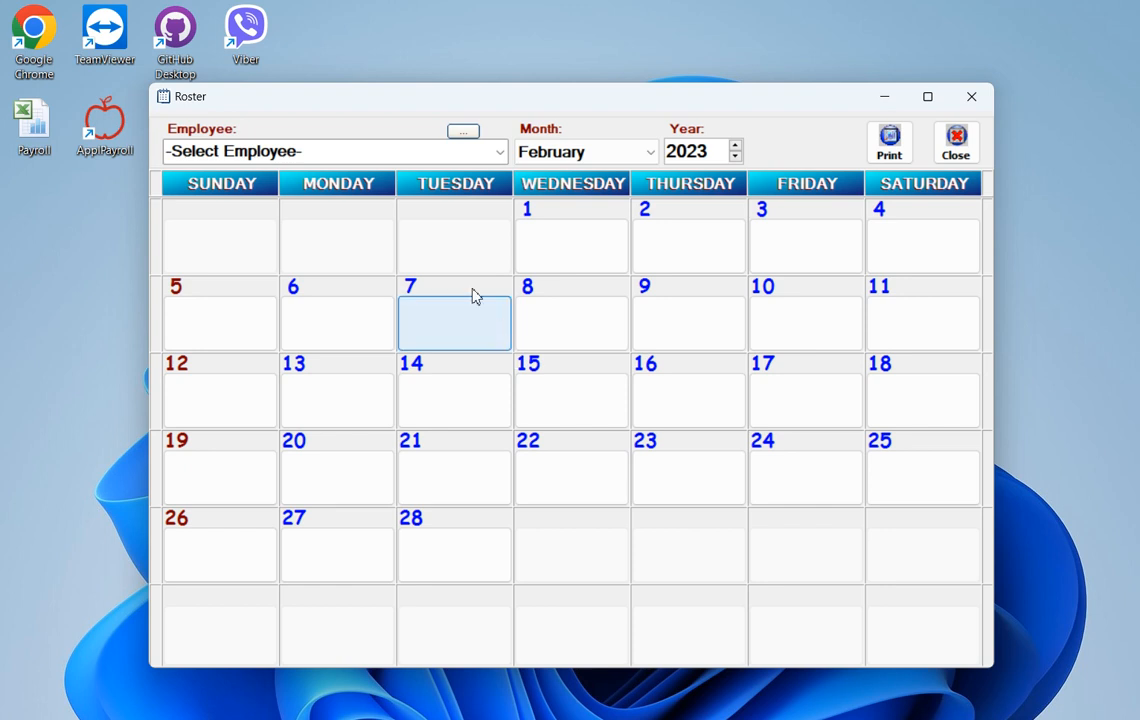
click(497, 151)
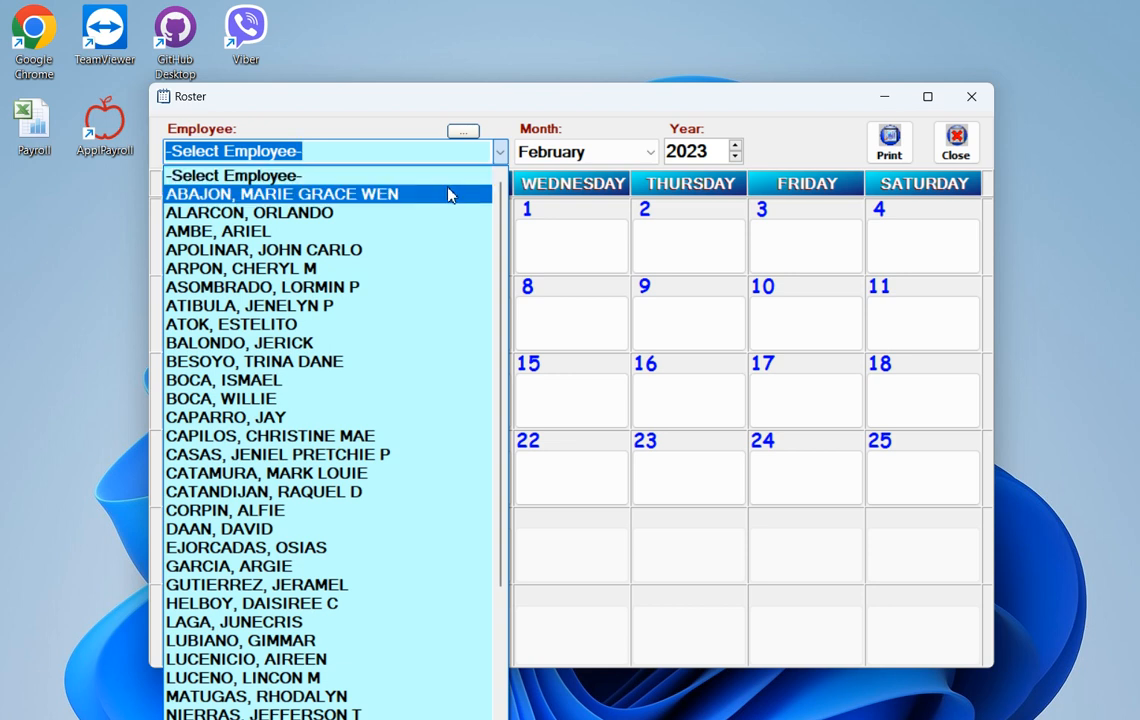
click(448, 194)
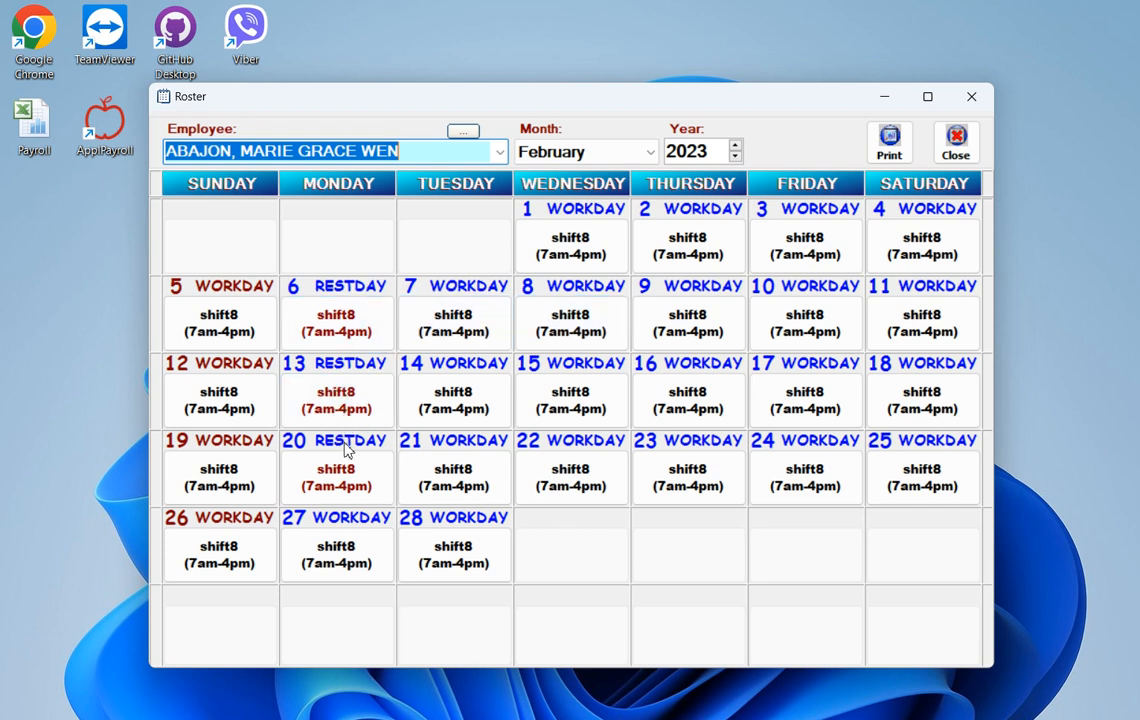
- Change the employee's rest days on February 6 and 13 to workdays with schedule 008, shift8 (7am-4pm)
double_click(368, 331)
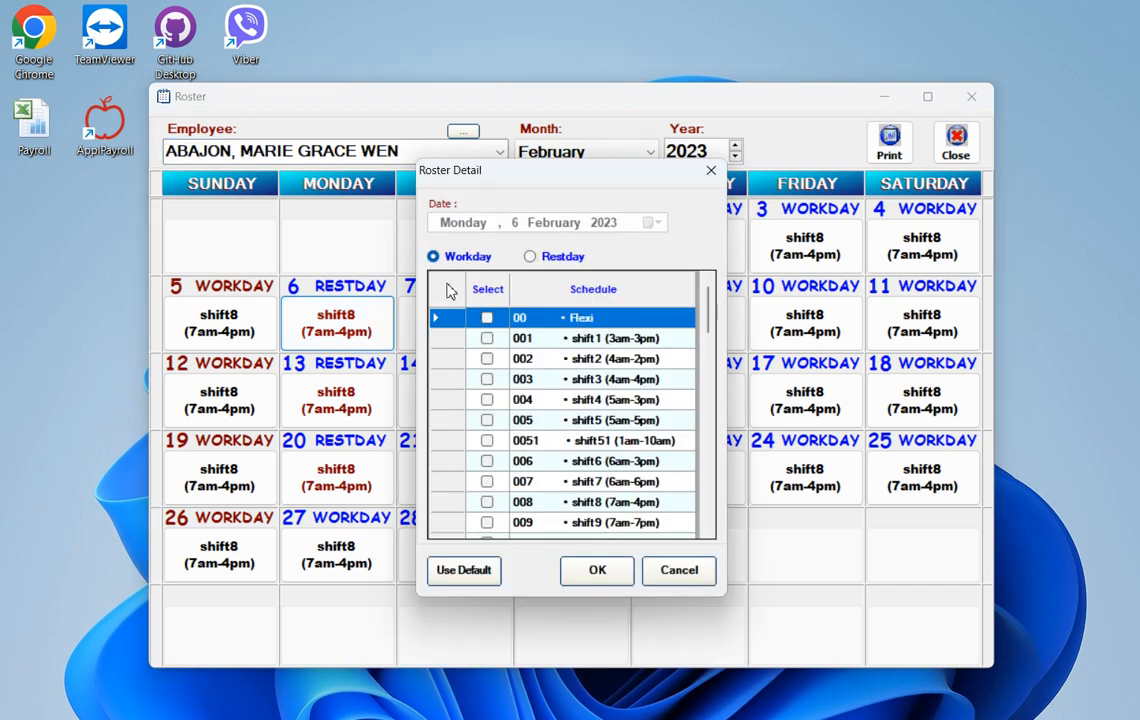
click(487, 502)
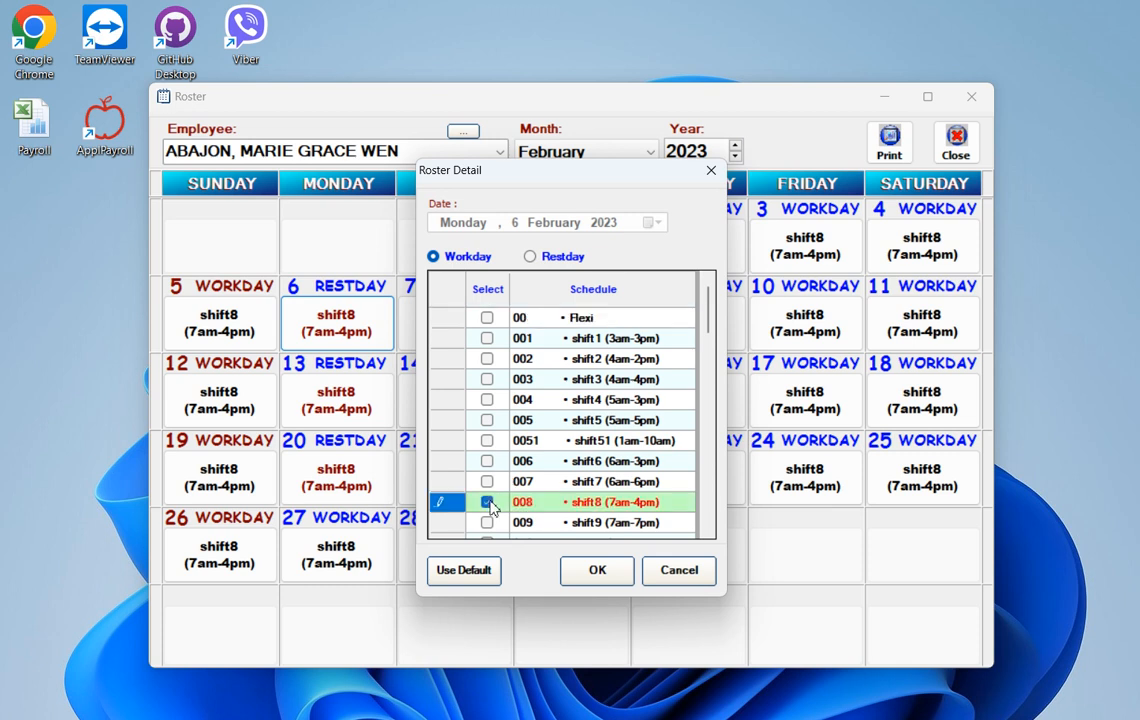
click(598, 576)
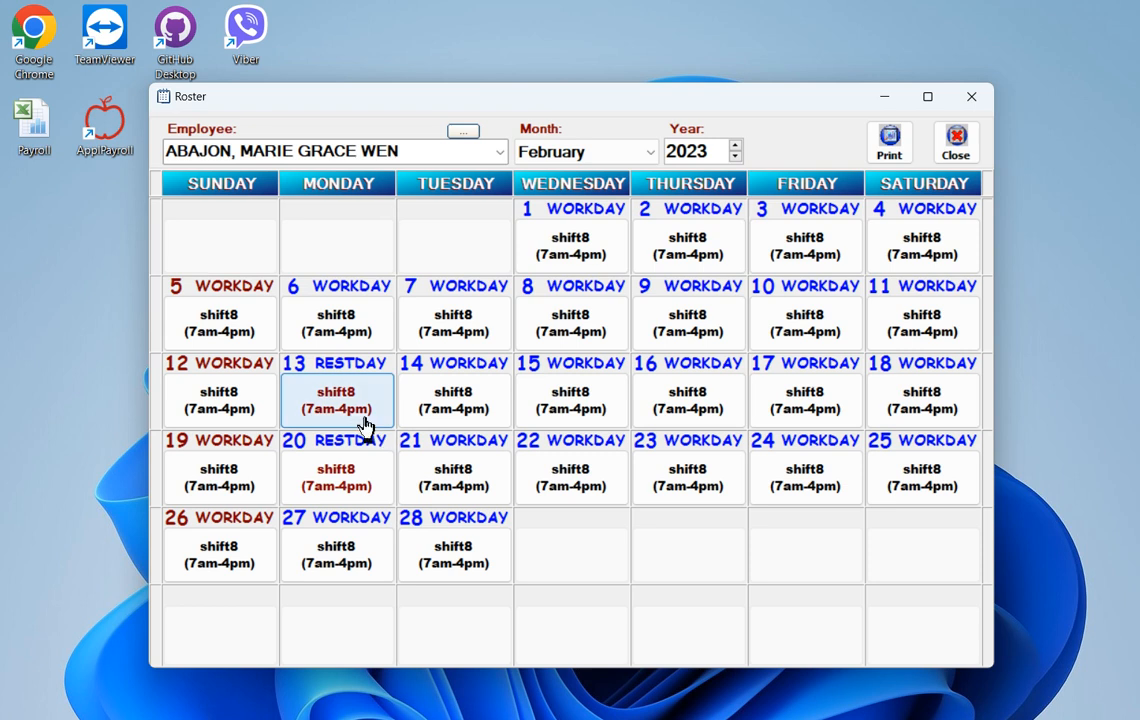
double_click(354, 412)
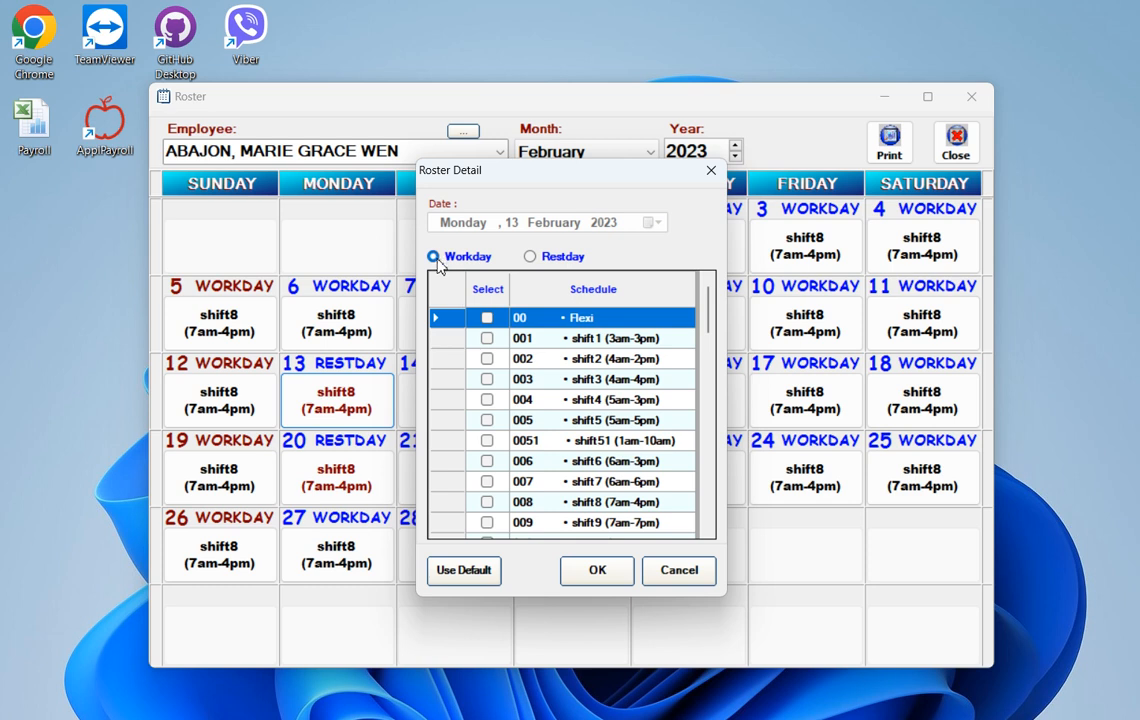
click(487, 502)
click(595, 570)
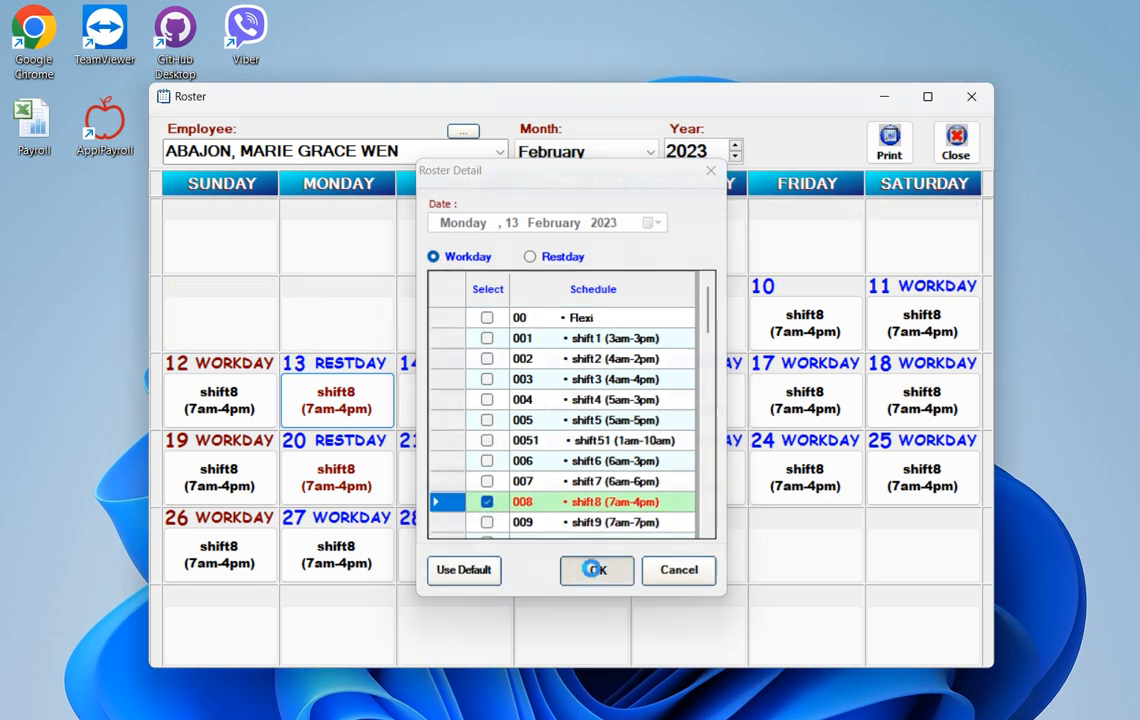
- Change the employee's rest day on February 20 to a workday with shift8 (7am-4pm)
click(360, 483)
double_click(360, 483)
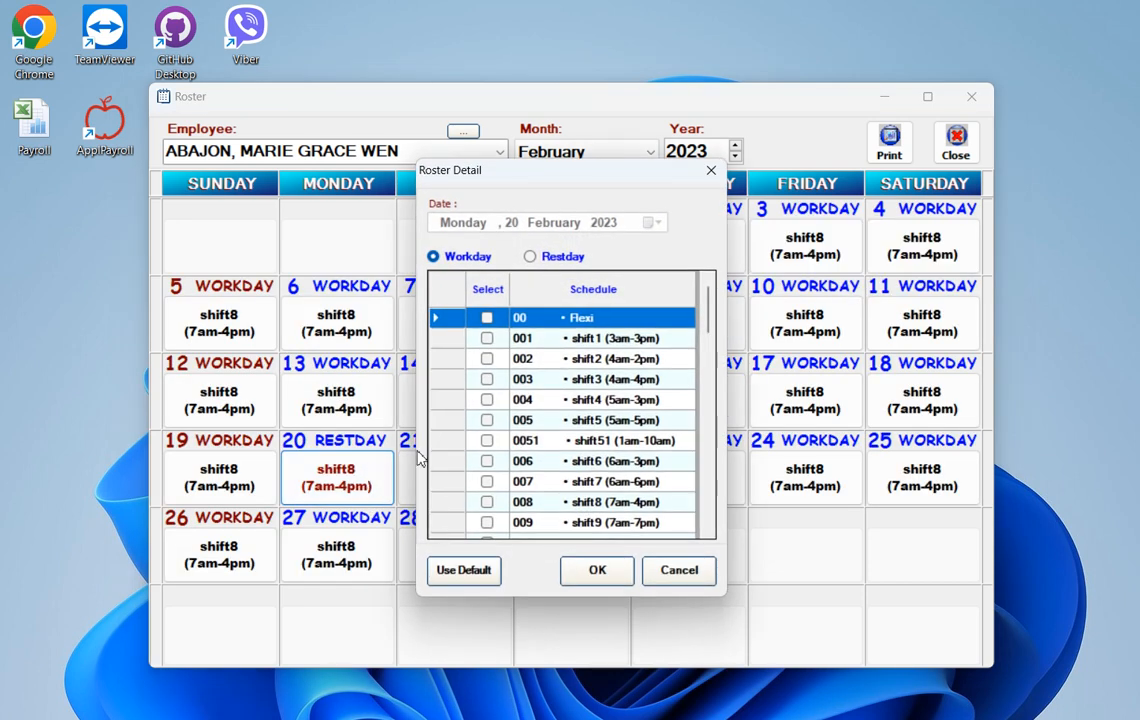
click(434, 257)
click(481, 573)
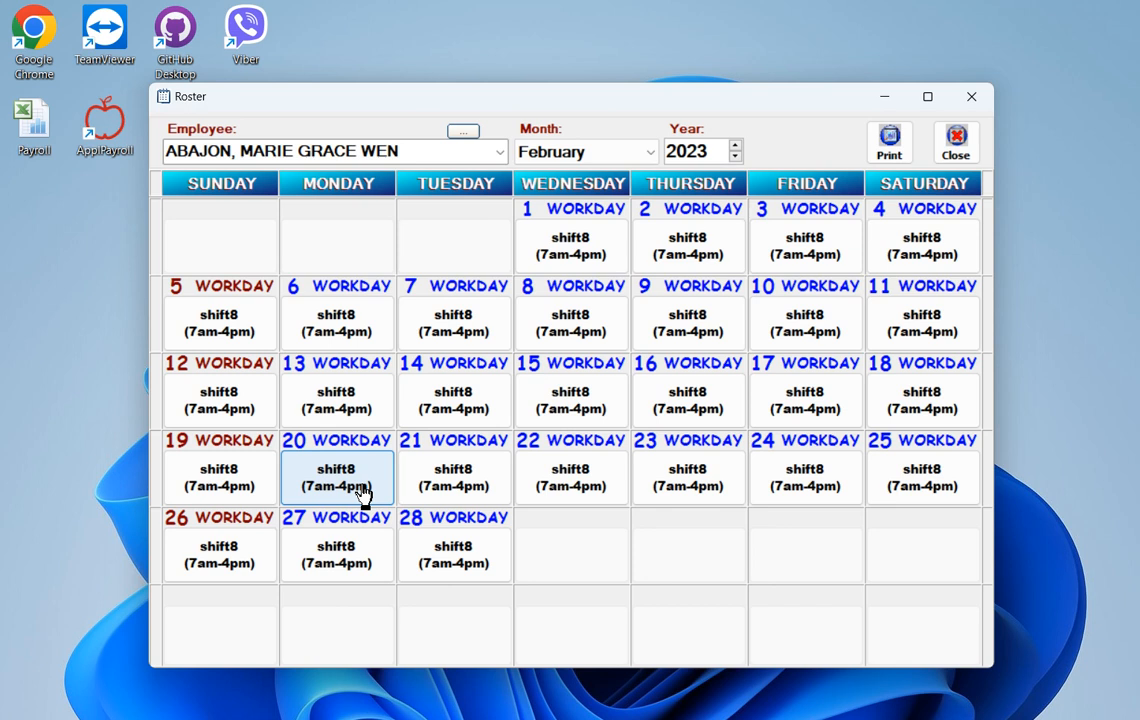
- View the February rosters of several other employees and close the Roster
click(499, 153)
key(Down)
key(Return)
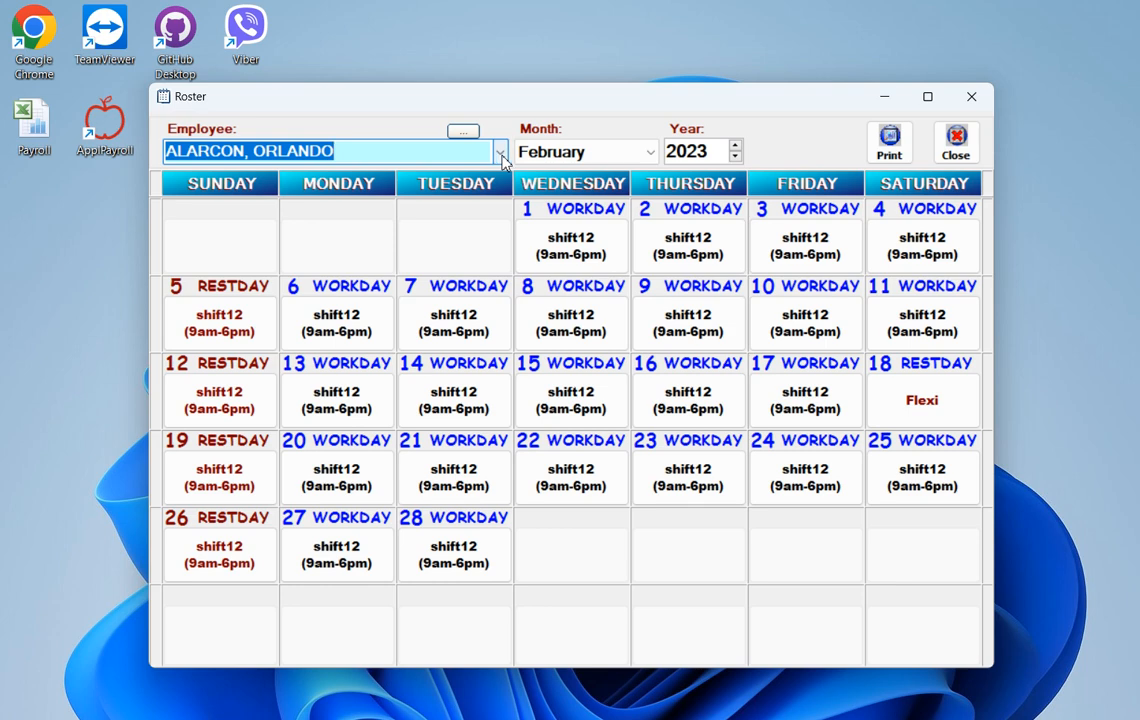
click(499, 153)
click(457, 240)
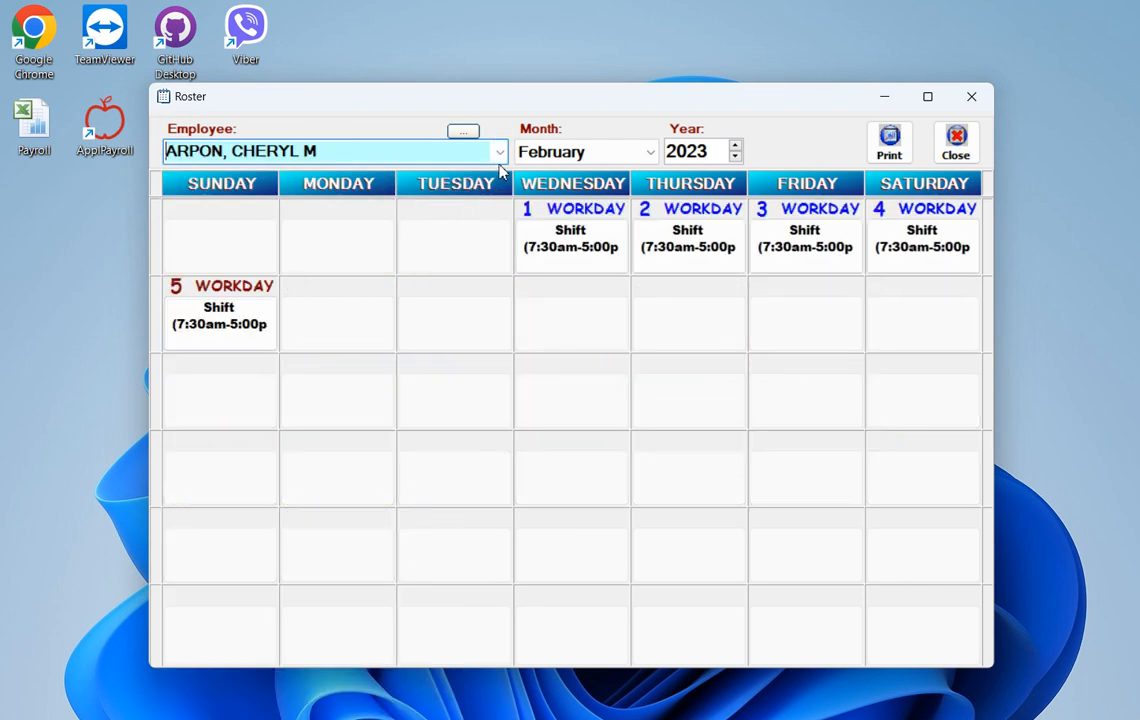
click(499, 153)
click(378, 428)
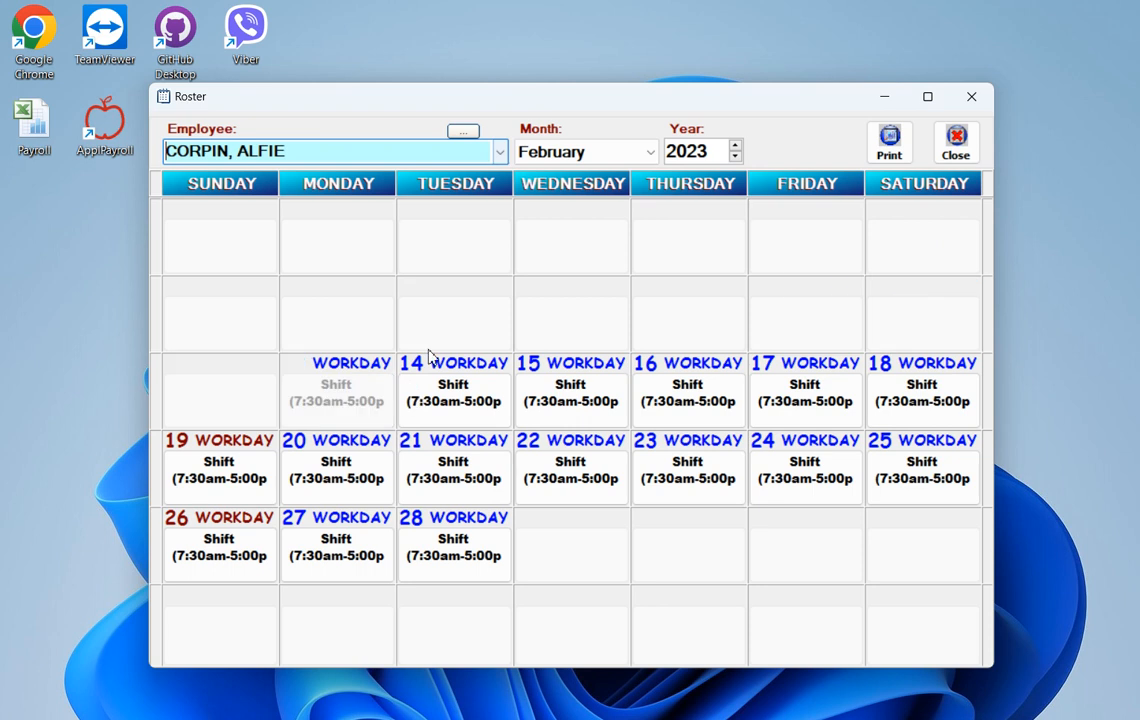
click(955, 143)
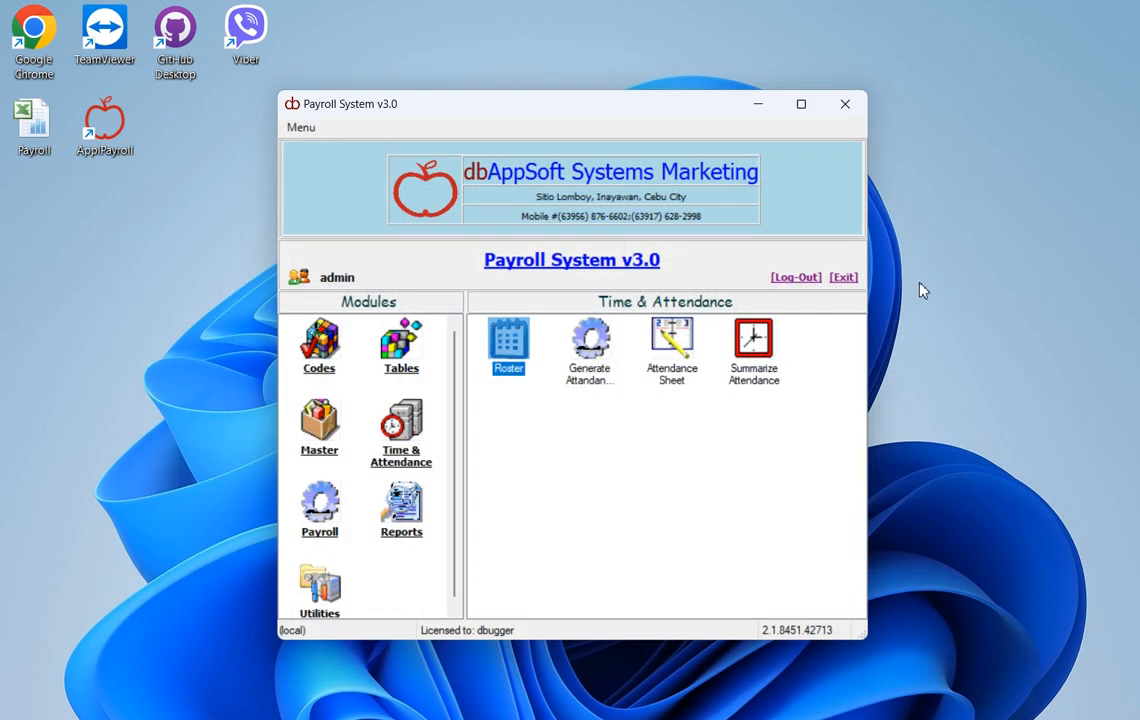
- Open attendance sheet generation and choose Company XY with the branch set to -ALL-
click(598, 344)
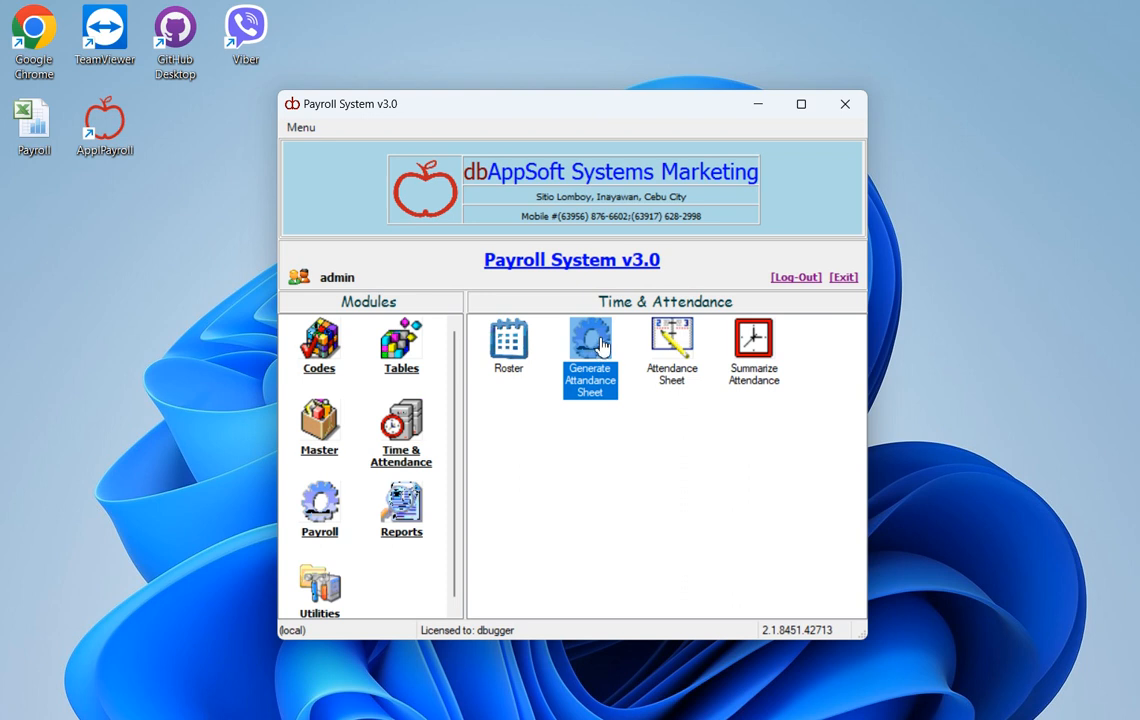
click(595, 351)
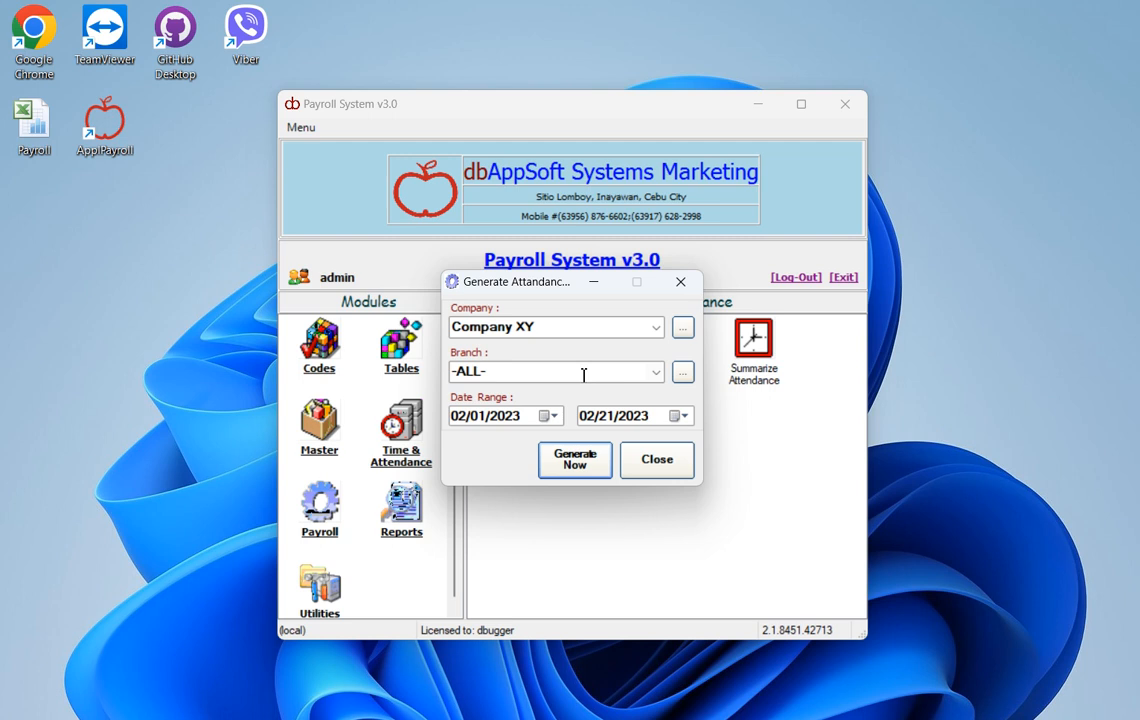
click(655, 330)
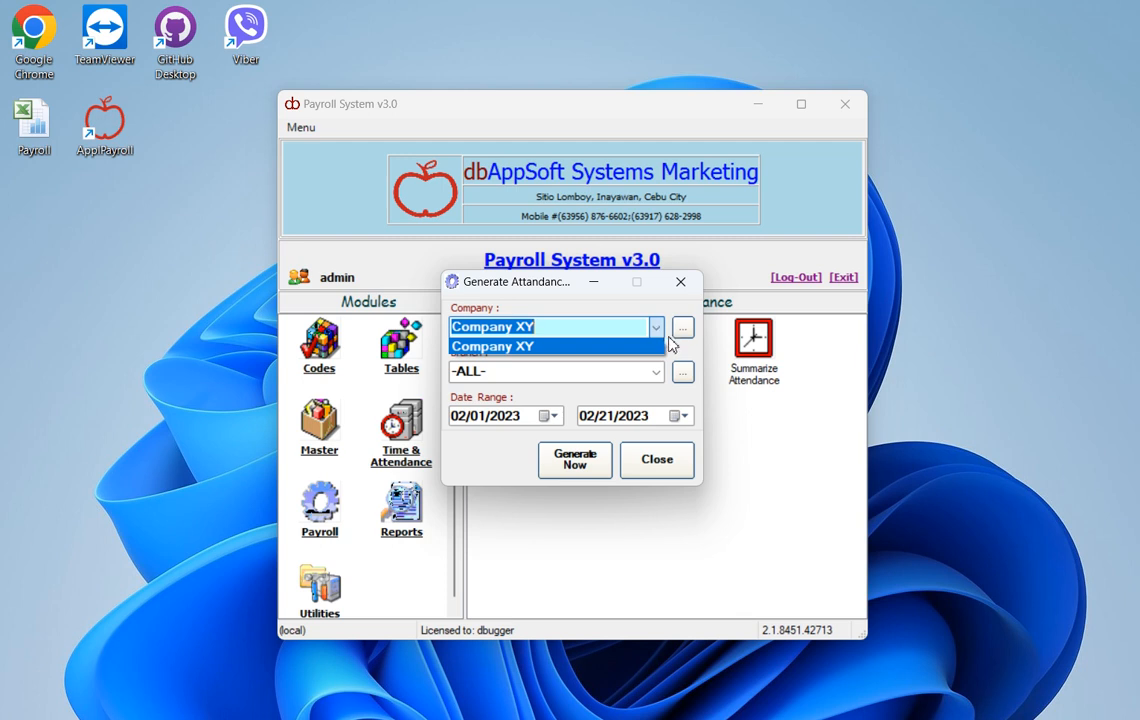
click(657, 332)
click(659, 338)
click(655, 348)
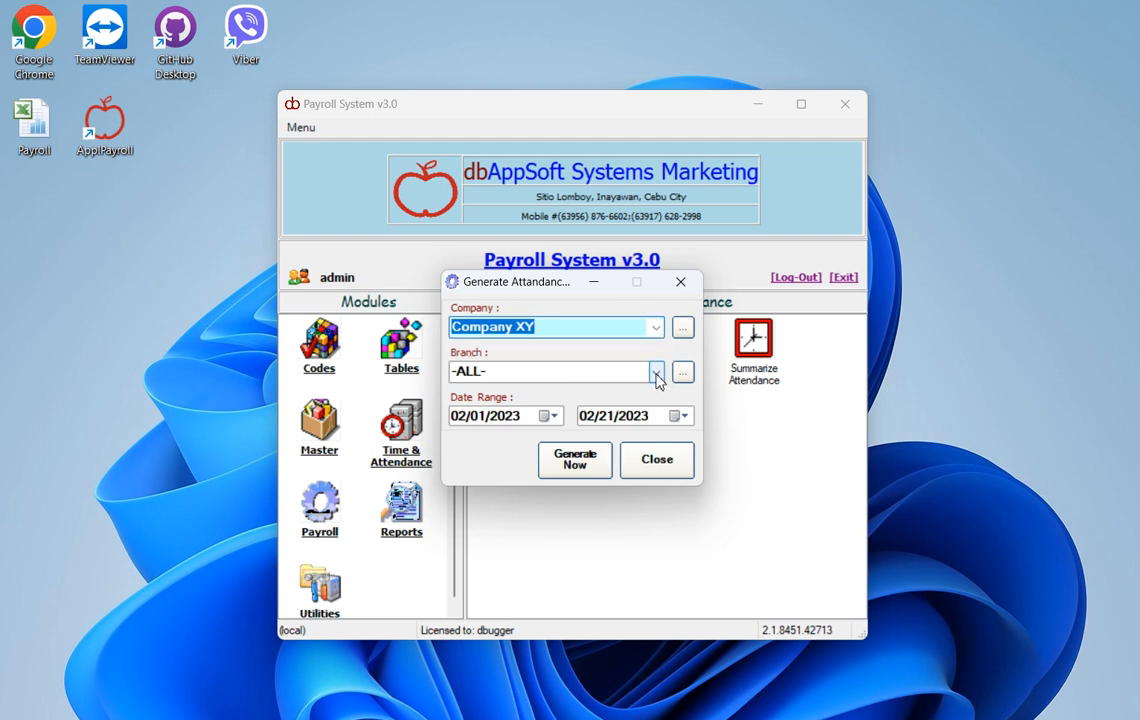
click(657, 372)
click(657, 372)
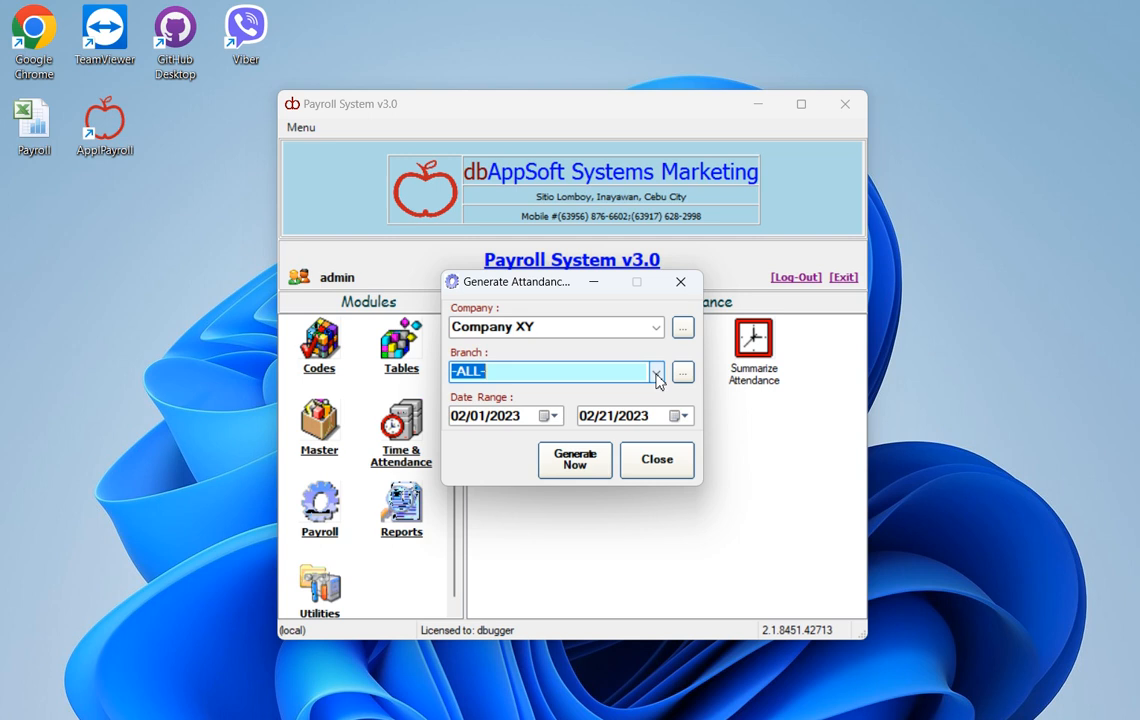
- Set the range's end date to 02/20/2023, generate the attendance records, and close the generation dialog
click(485, 416)
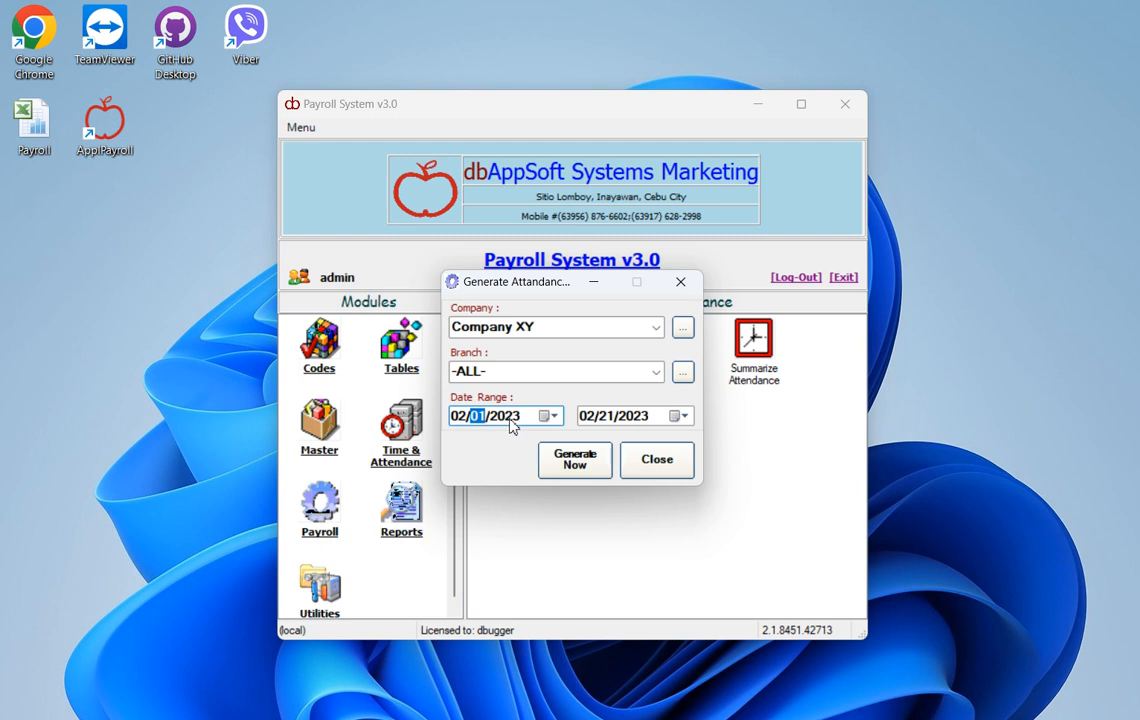
click(612, 421)
key(Down)
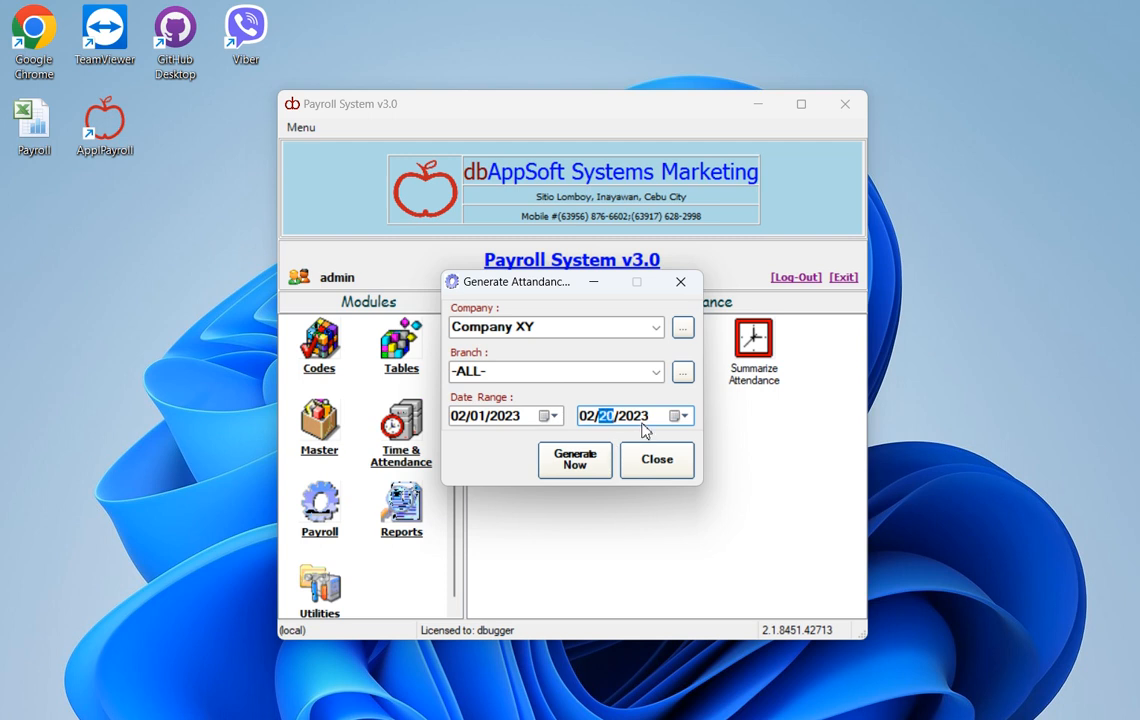
click(642, 424)
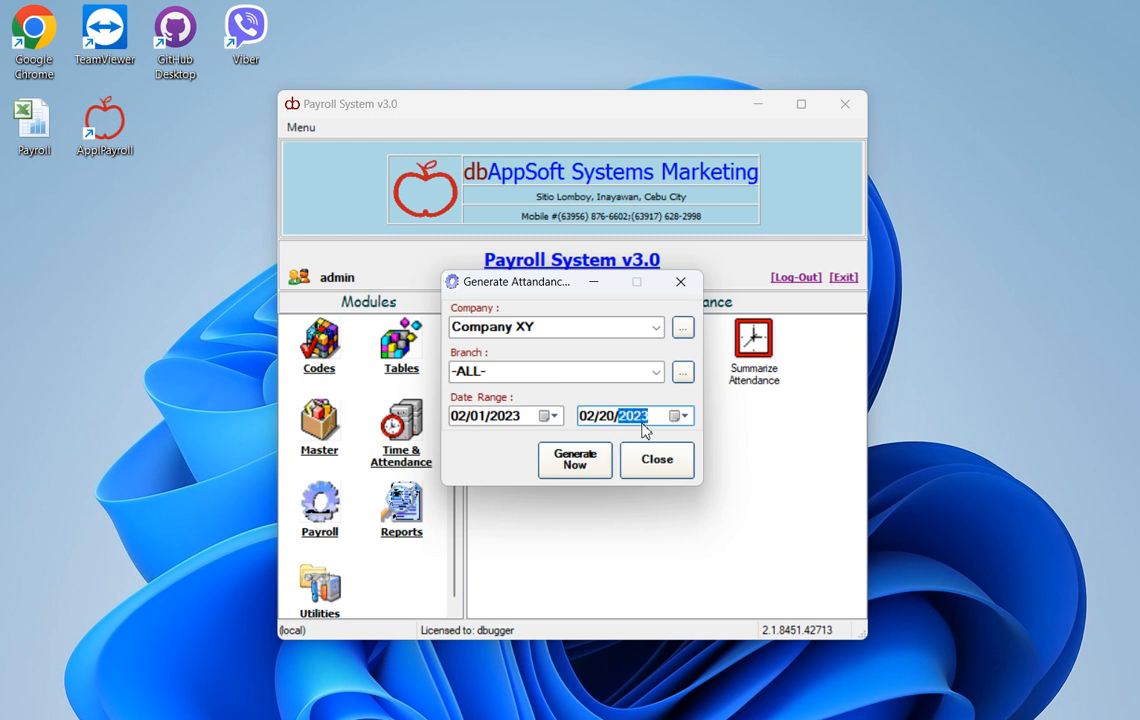
click(575, 465)
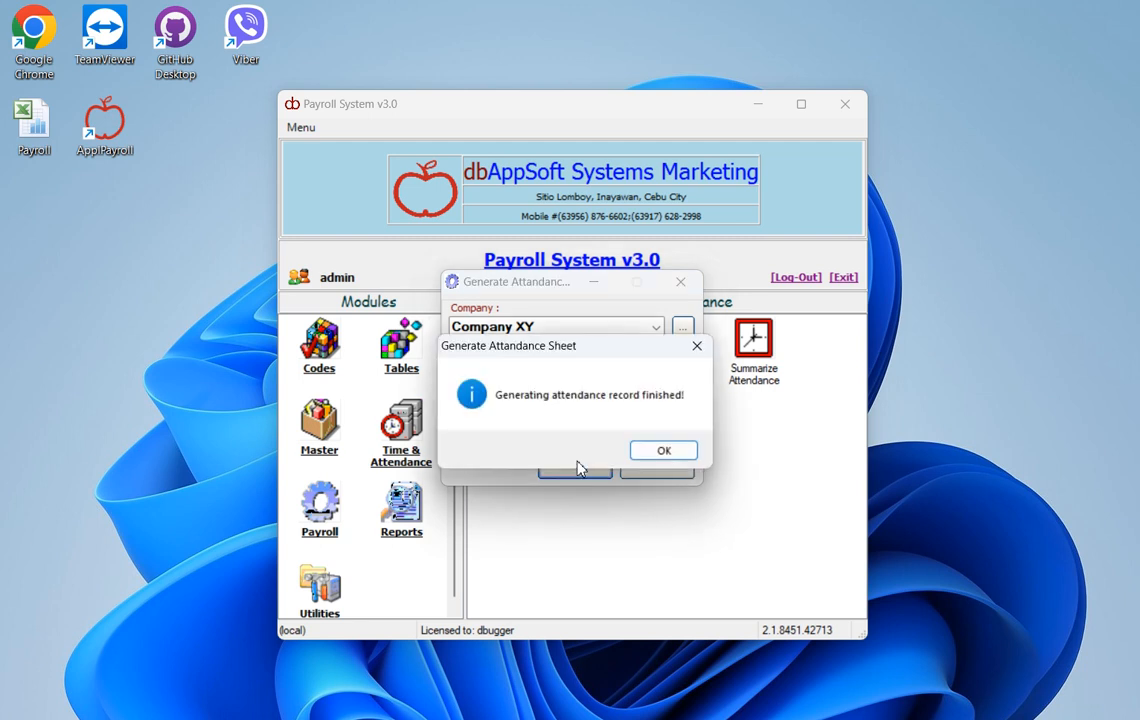
click(645, 451)
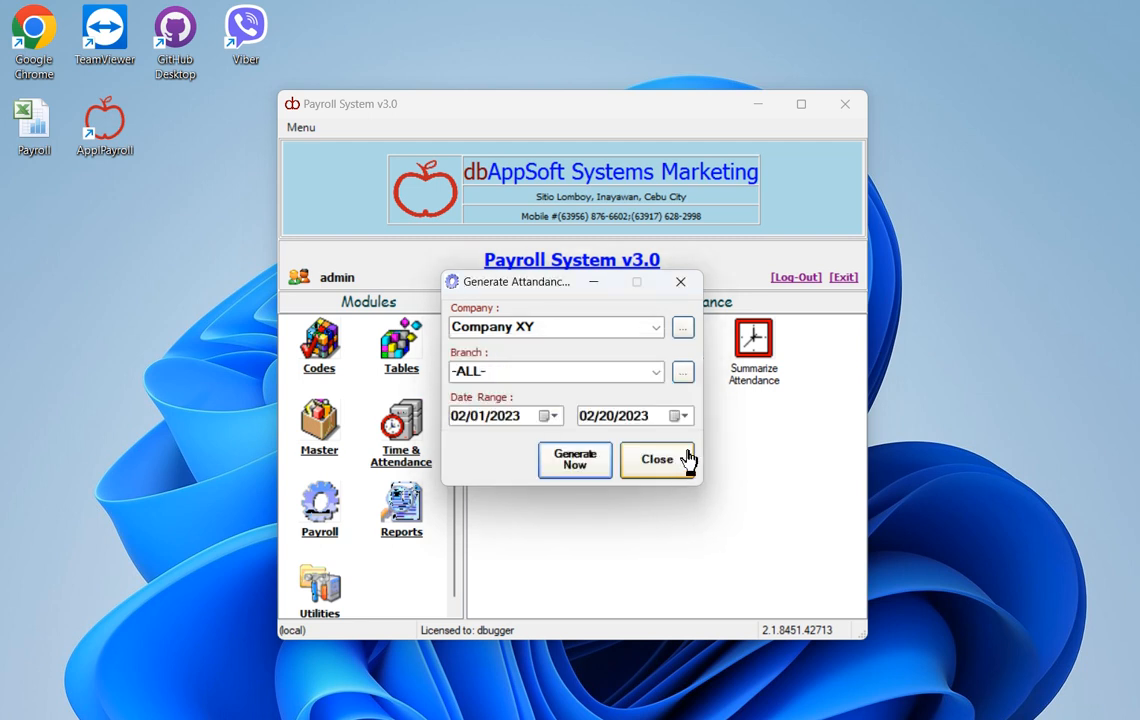
click(669, 466)
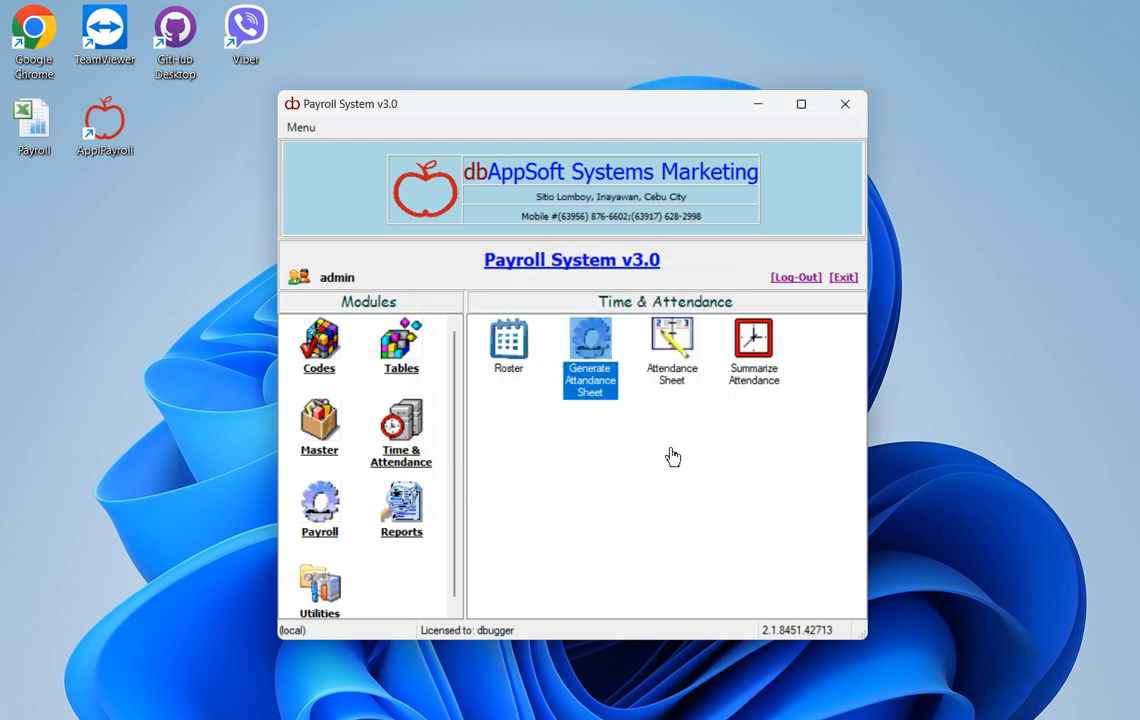
- Open the Attendance Sheet and filter it to the first listed employee
double_click(672, 342)
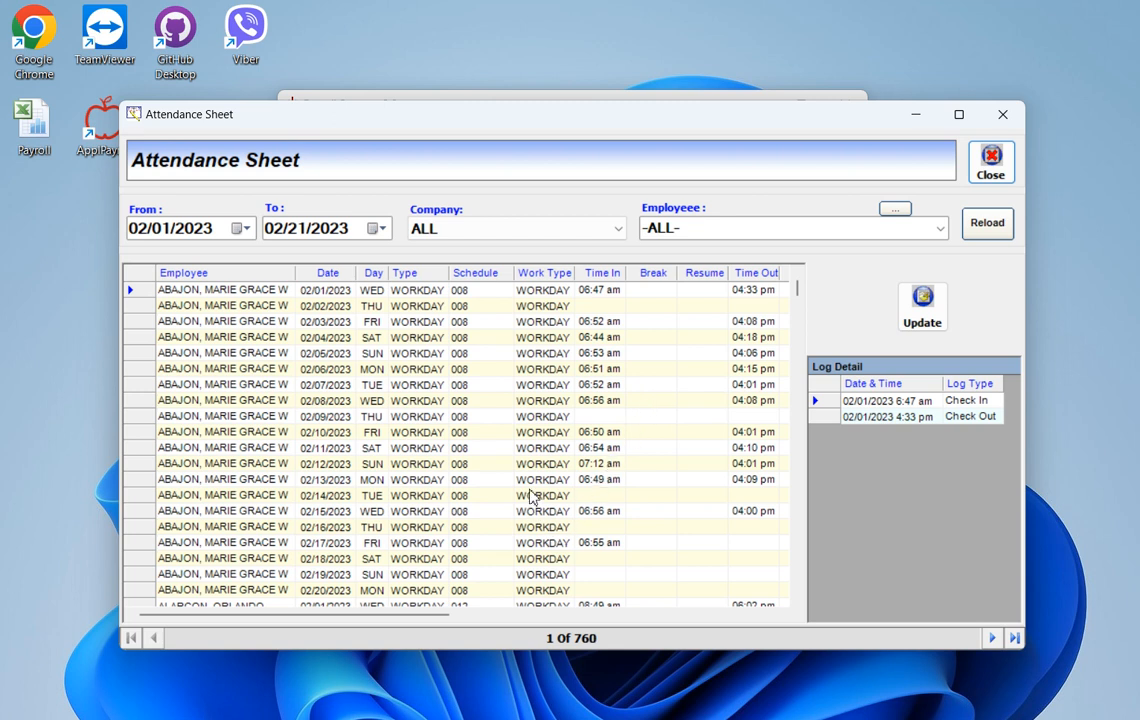
click(940, 229)
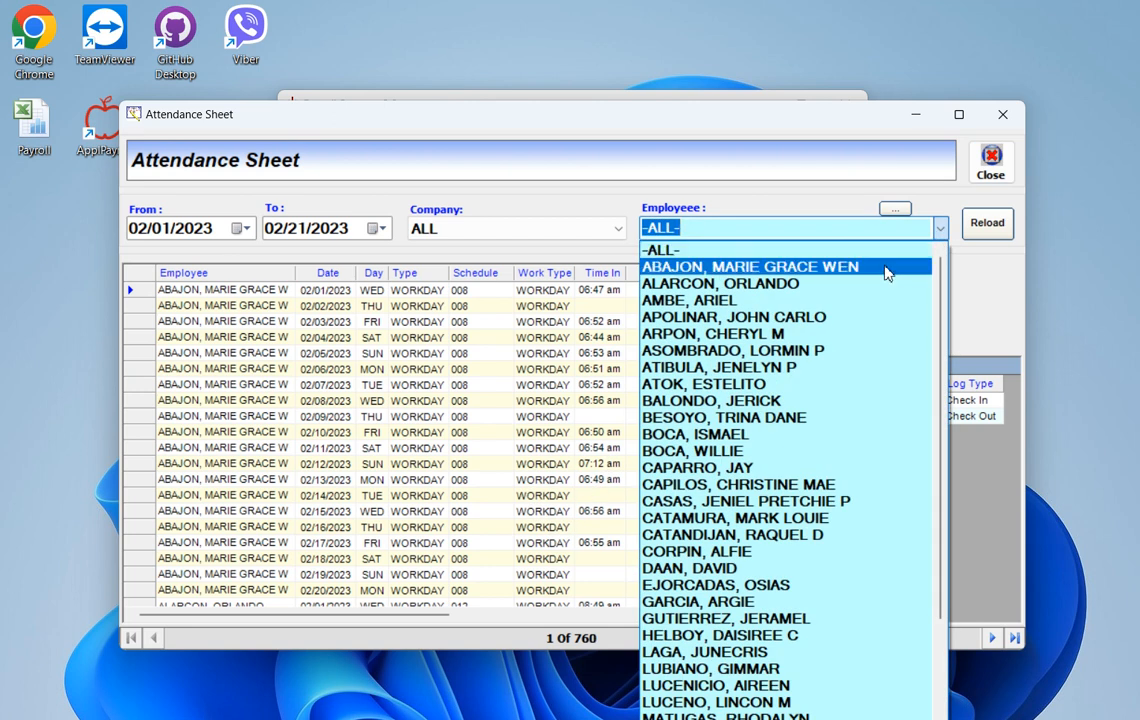
click(885, 268)
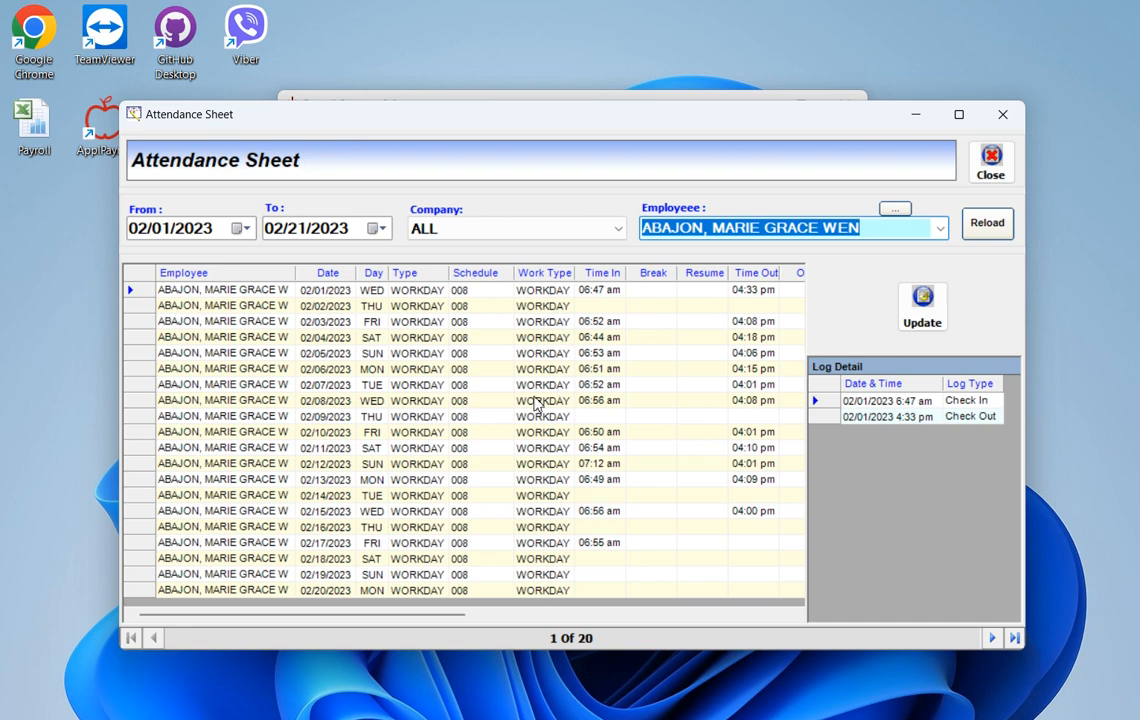
- Examine the employee's time logs and computed hours across the sheet, focusing on the 02/17/2023 record
click(462, 615)
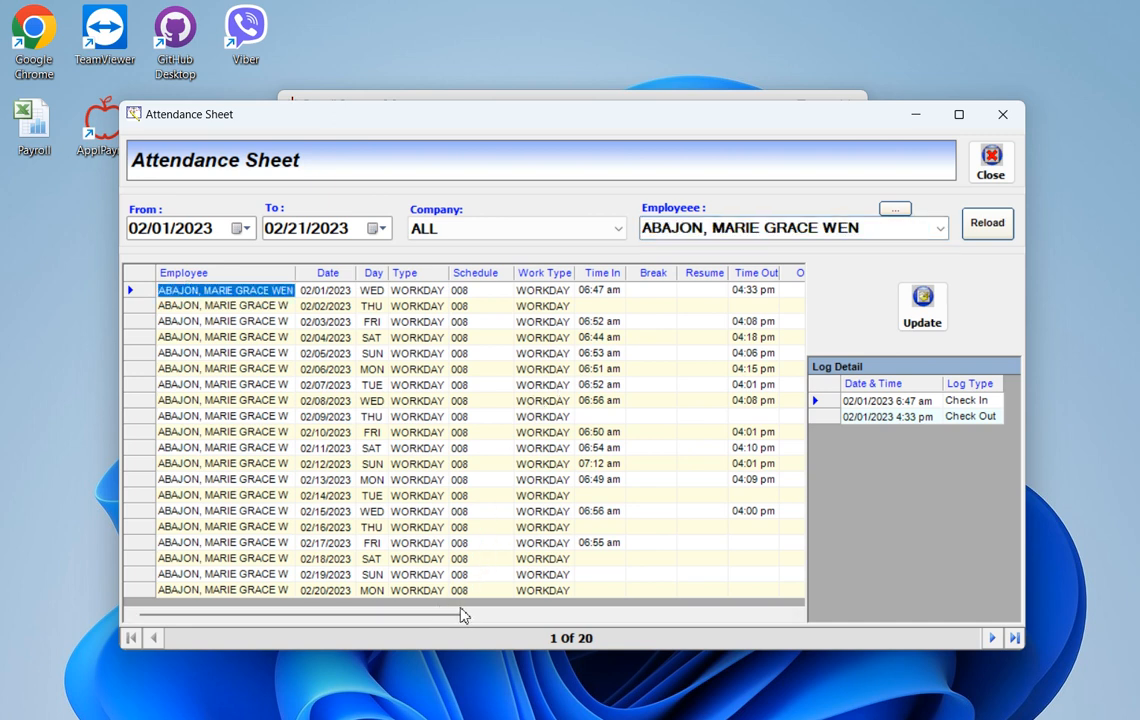
drag(450, 618, 601, 629)
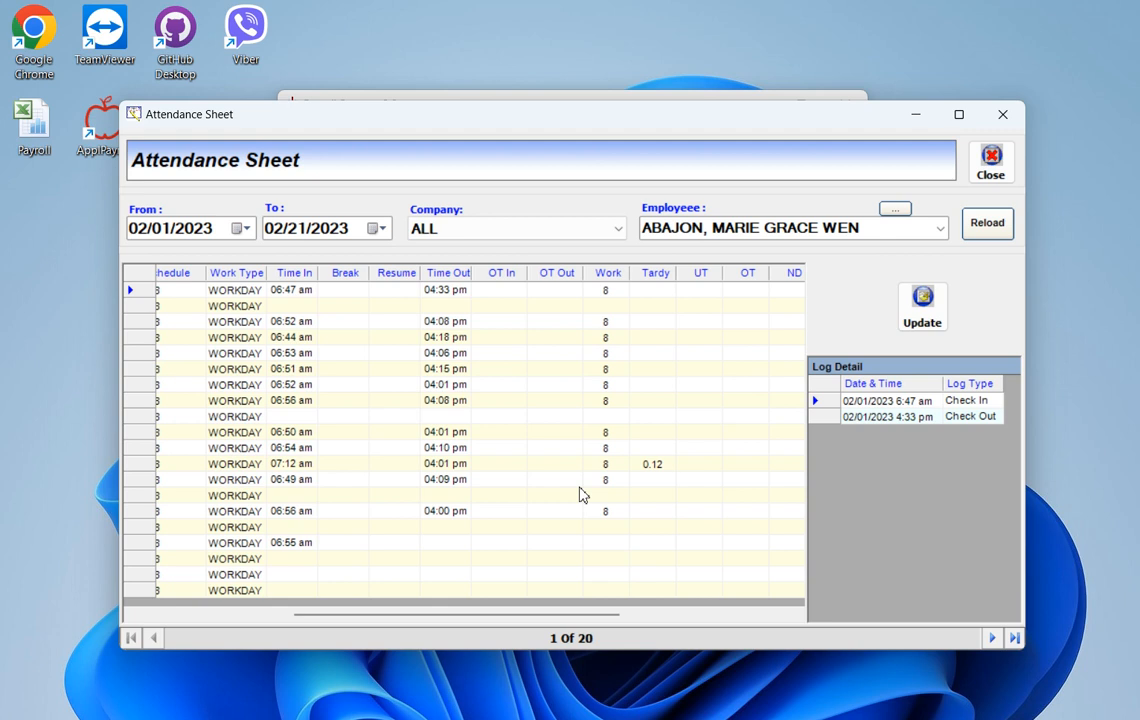
drag(433, 616, 332, 618)
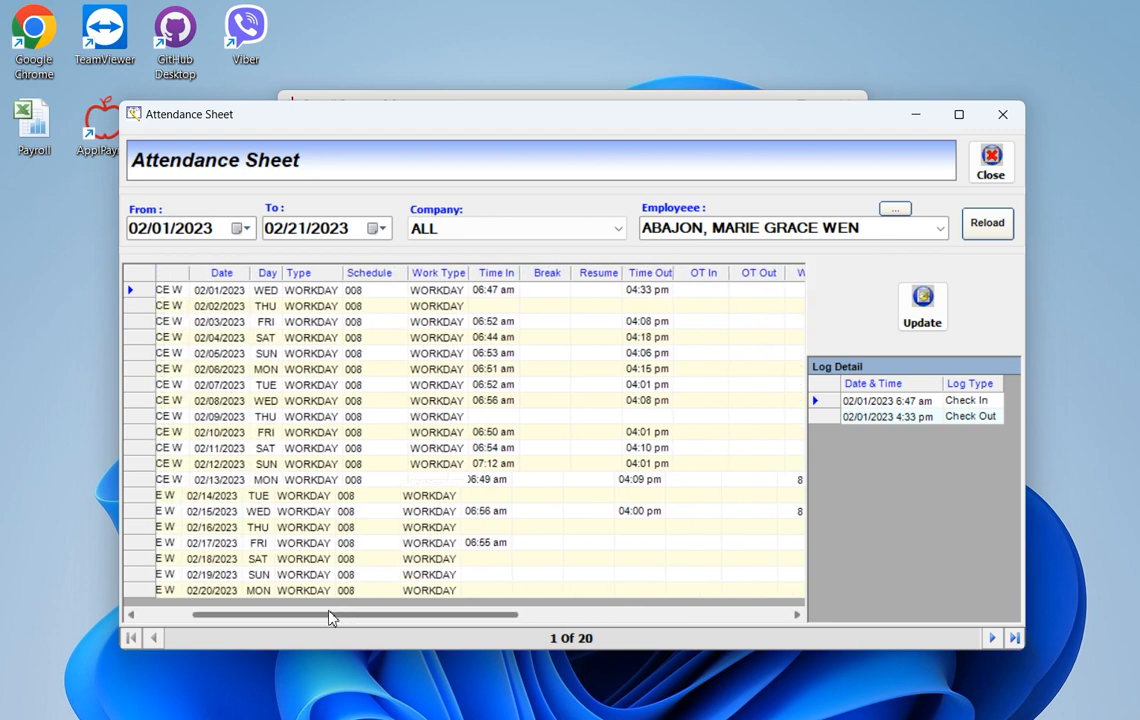
click(268, 543)
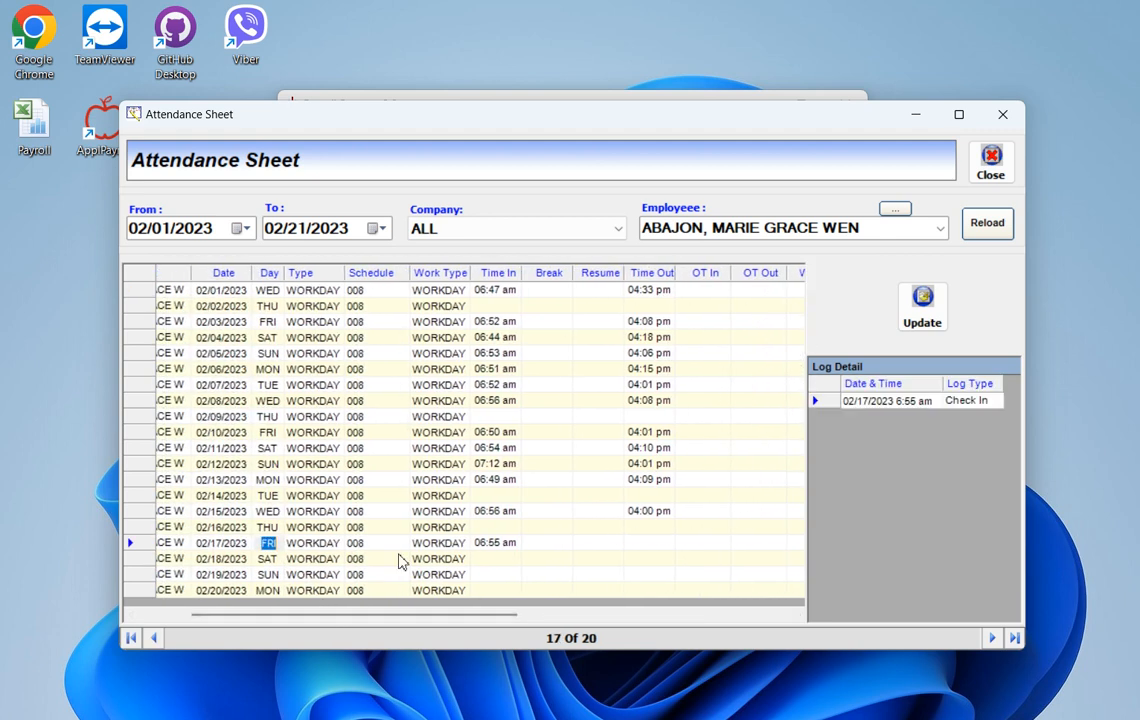
click(488, 545)
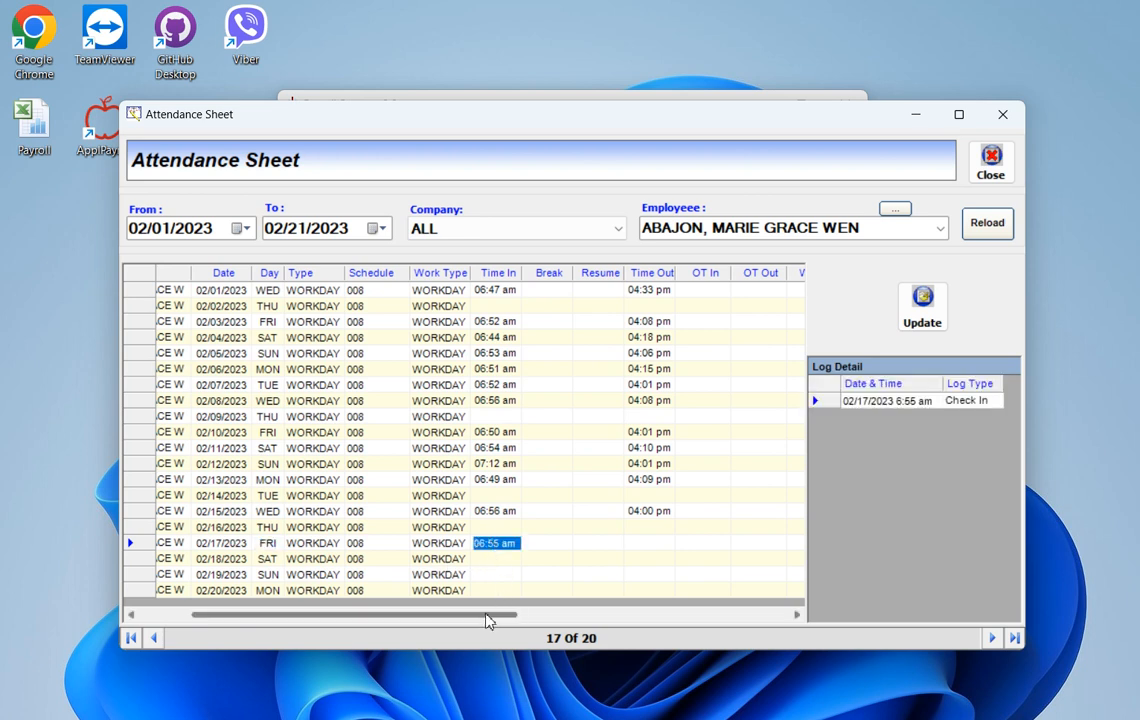
drag(489, 616, 646, 624)
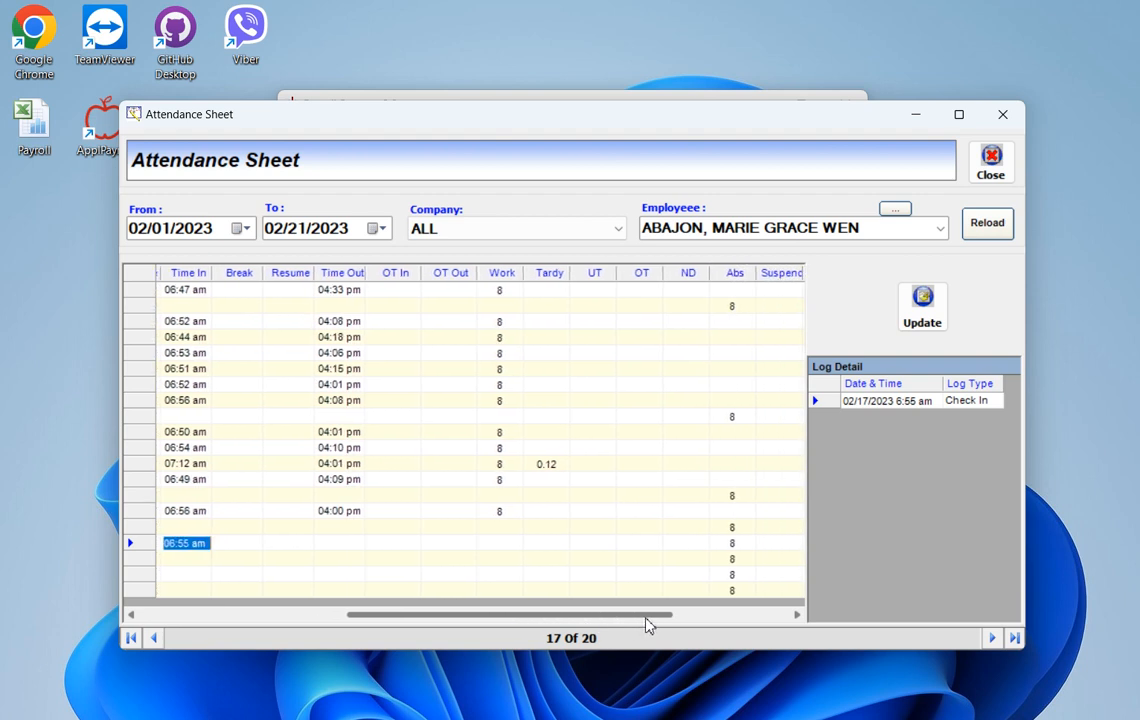
- Open the employee's 02/17/2023 attendance record for updating and set the absent hours to 0 and the work hours to 8
click(732, 545)
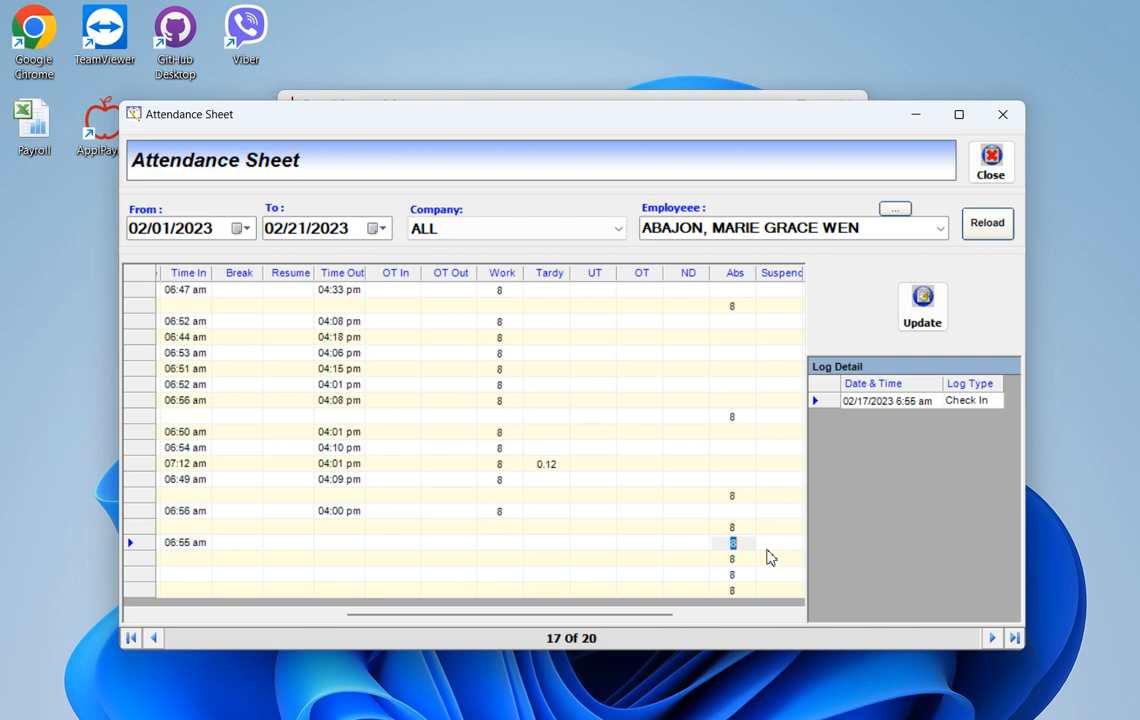
drag(486, 614, 371, 611)
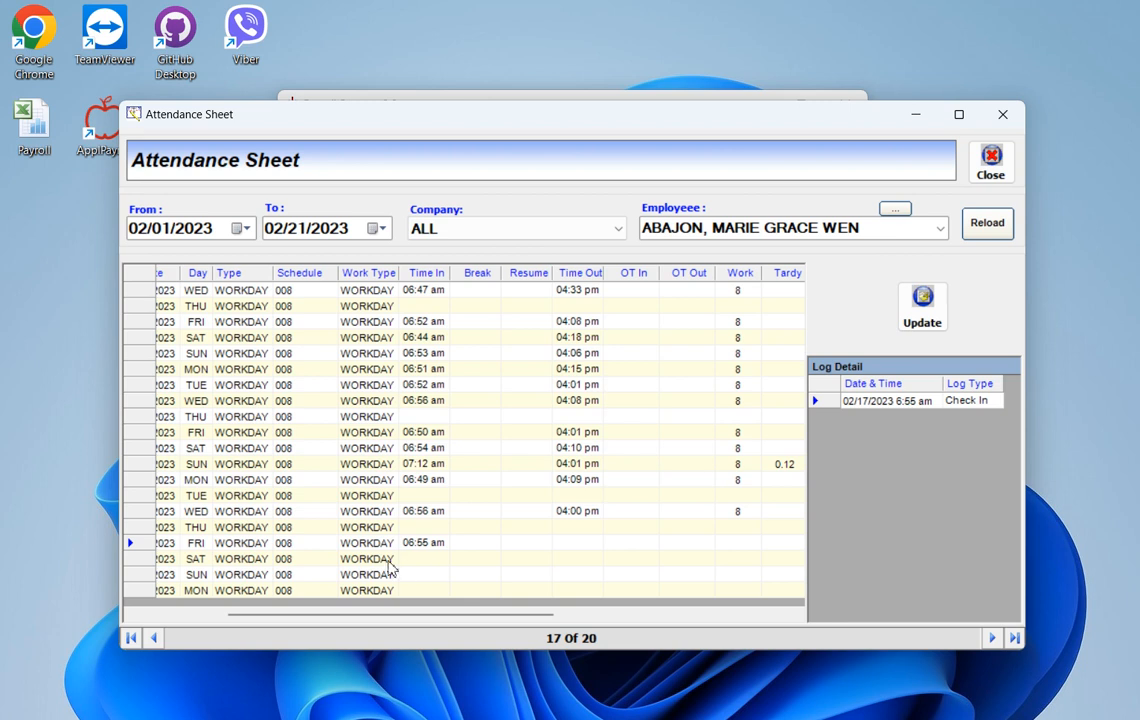
click(362, 542)
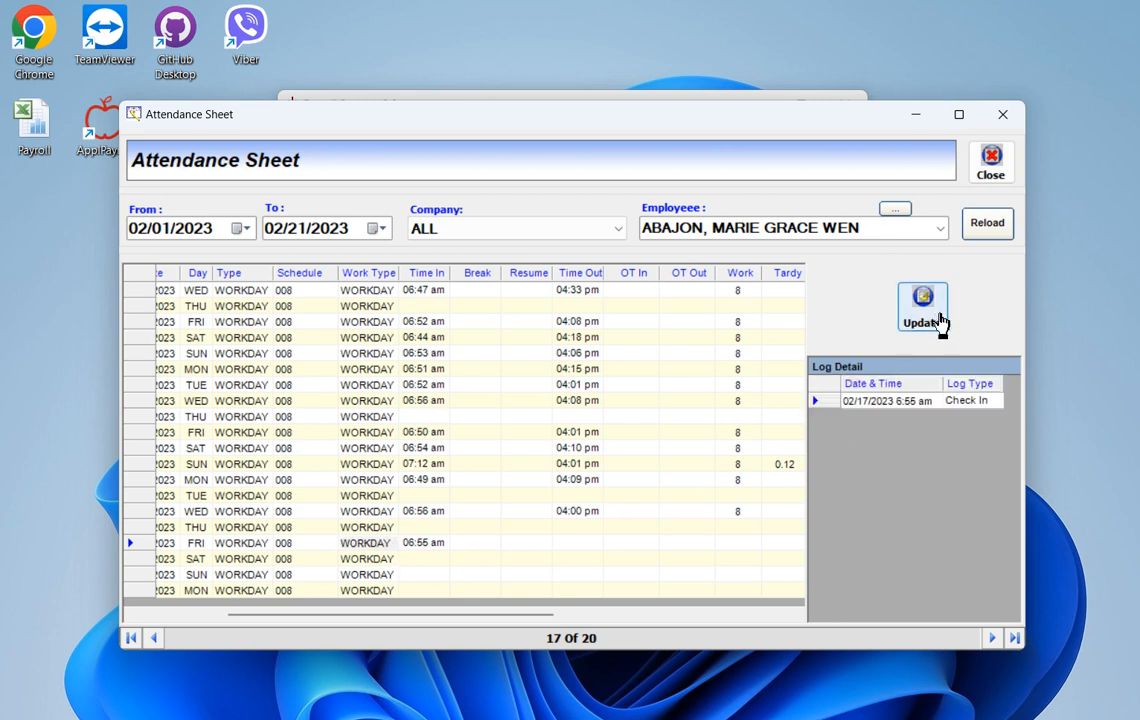
click(940, 318)
click(702, 407)
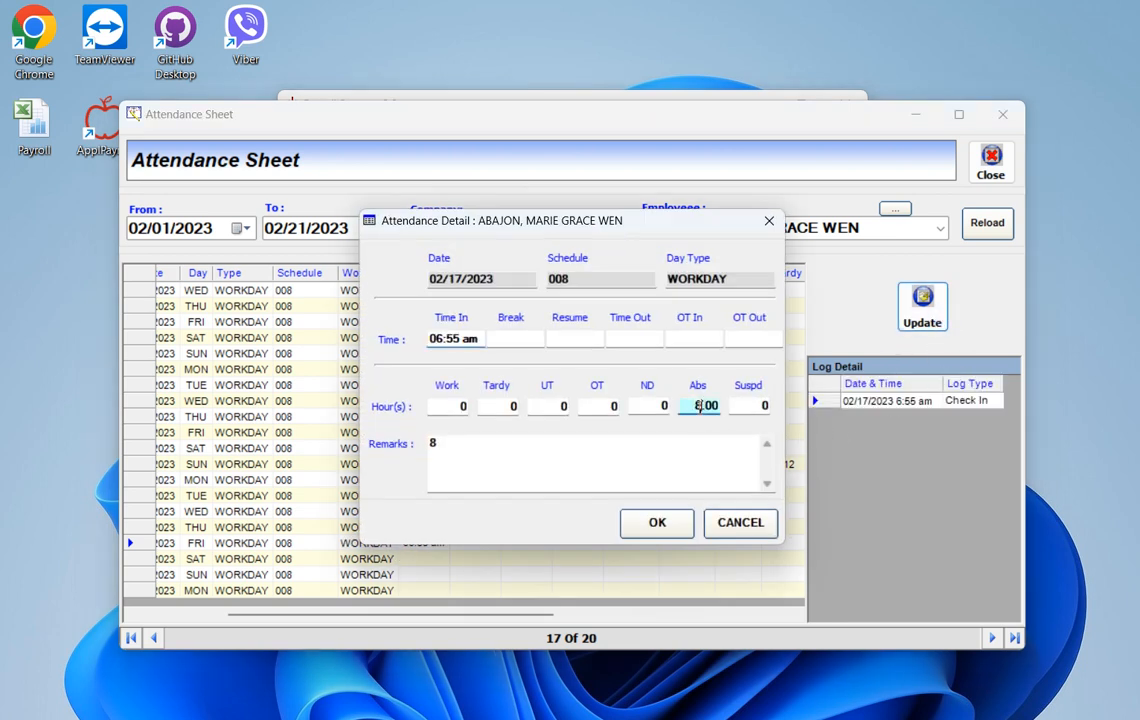
drag(682, 405, 757, 418)
text(0)
click(453, 406)
text(8)
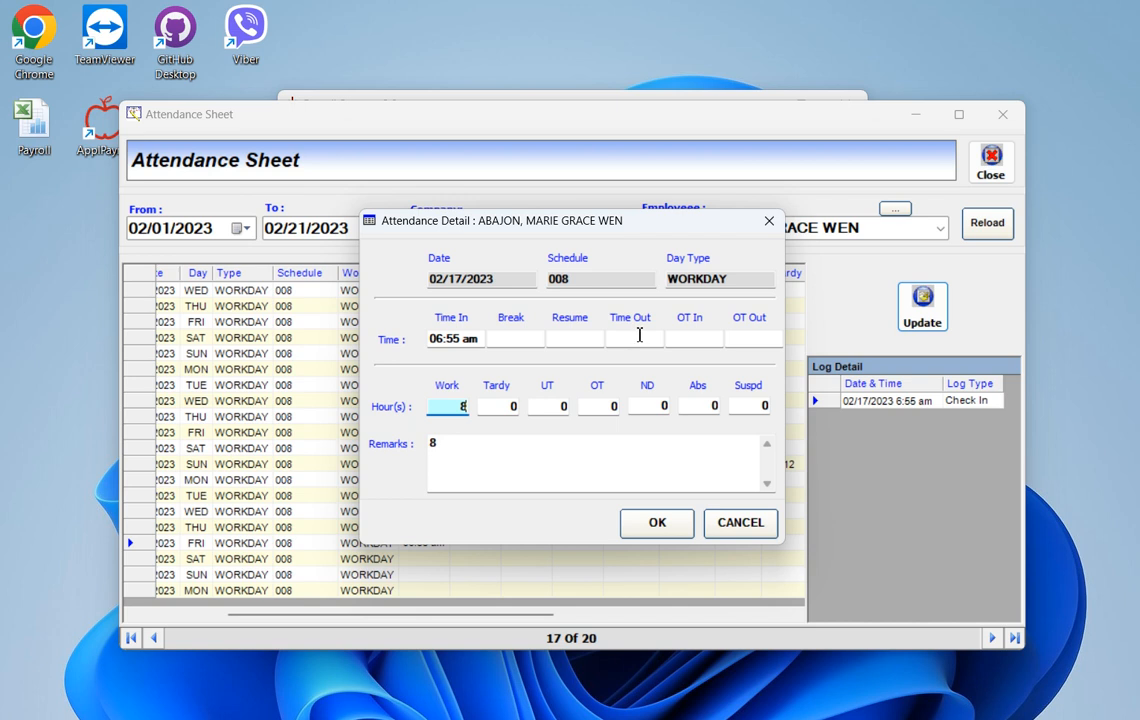
- Enter 04:00PM as the Time Out for the 02/17/2023 record and save the attendance detail
click(636, 336)
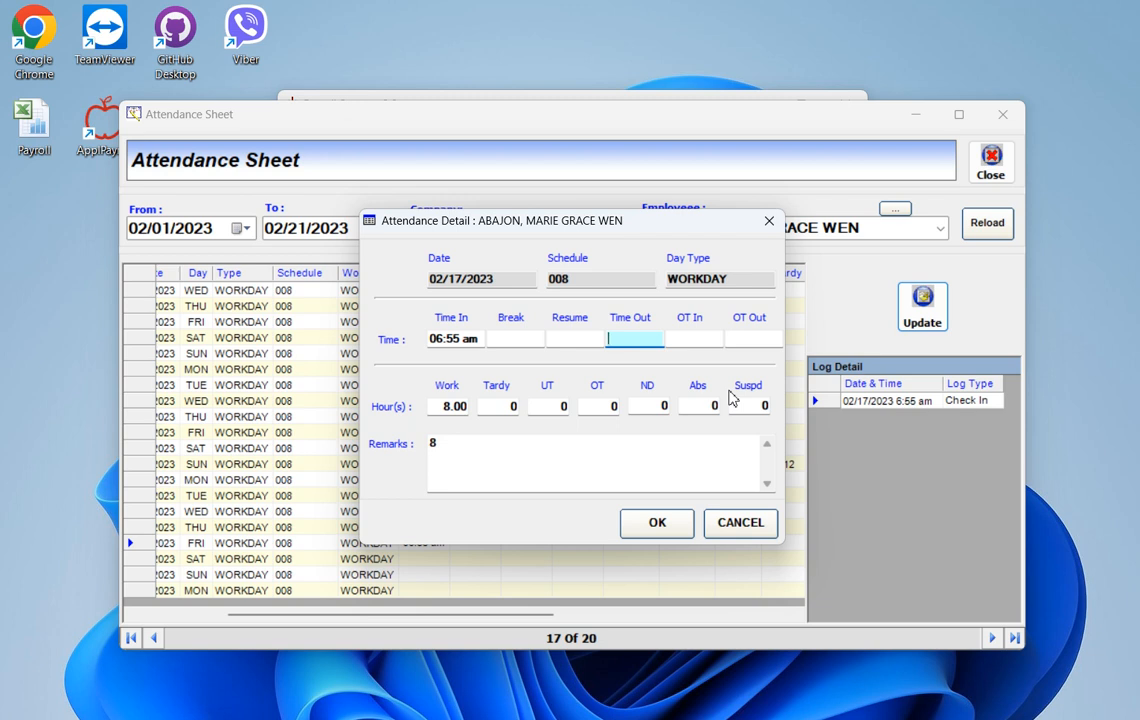
text(04:00PM)
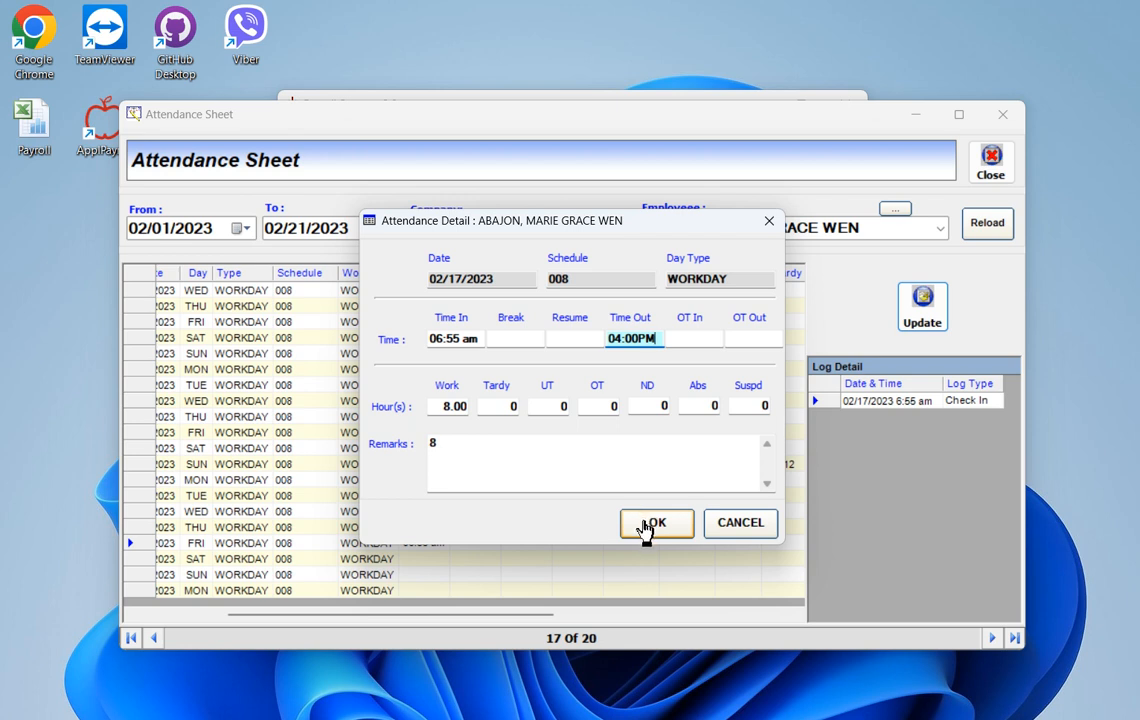
click(645, 522)
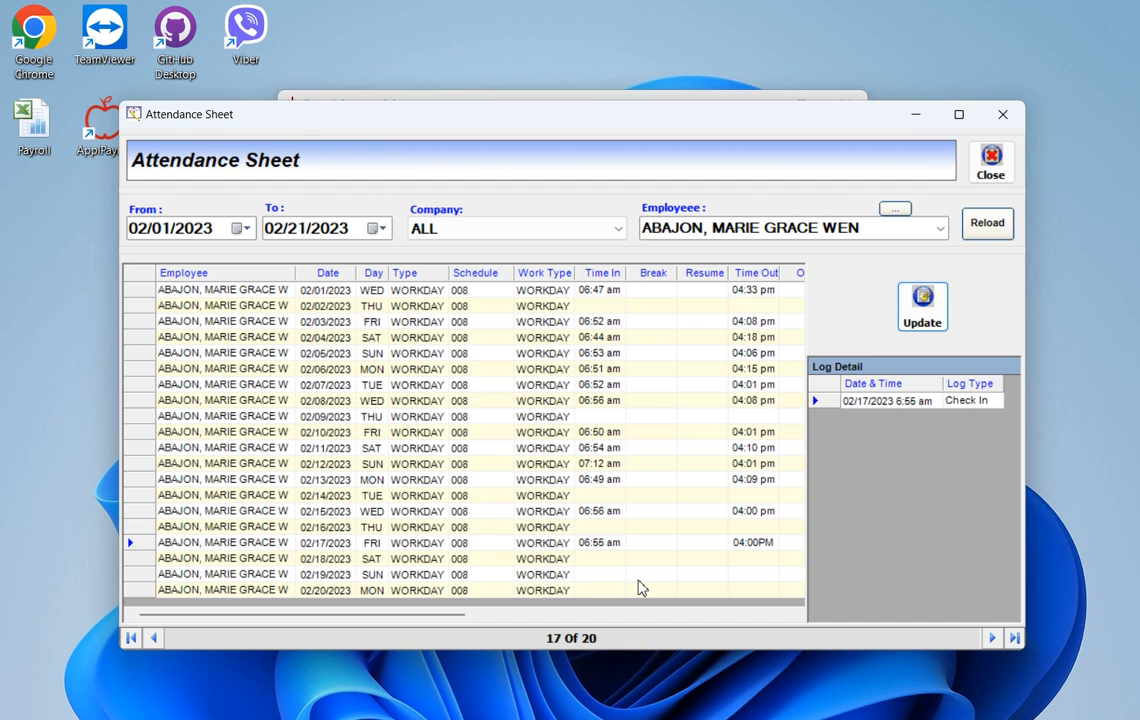
- Review the attendance sheets of three other employees one after another, and close the Attendance Sheet
click(938, 229)
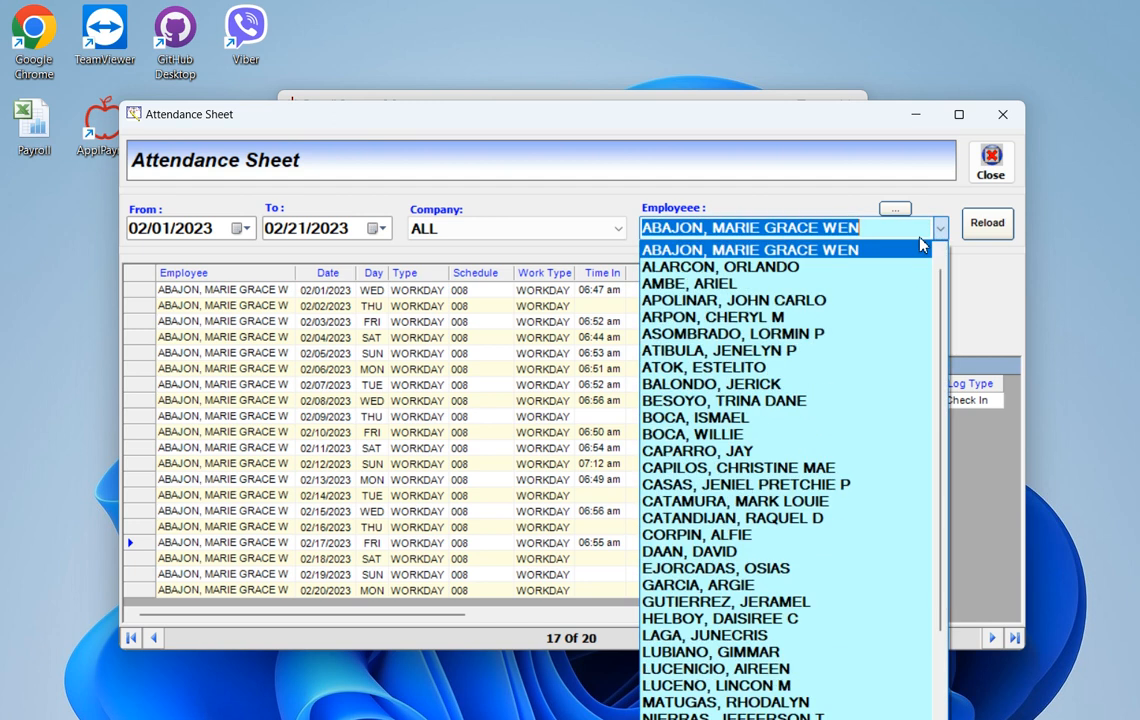
click(883, 268)
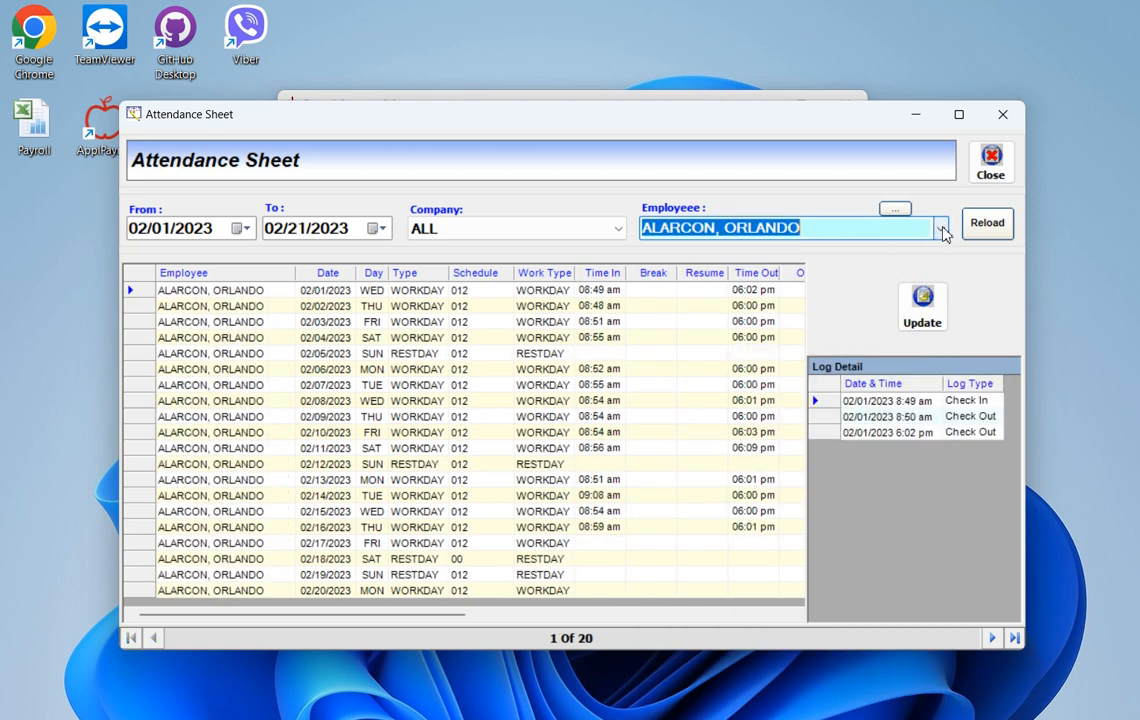
click(941, 229)
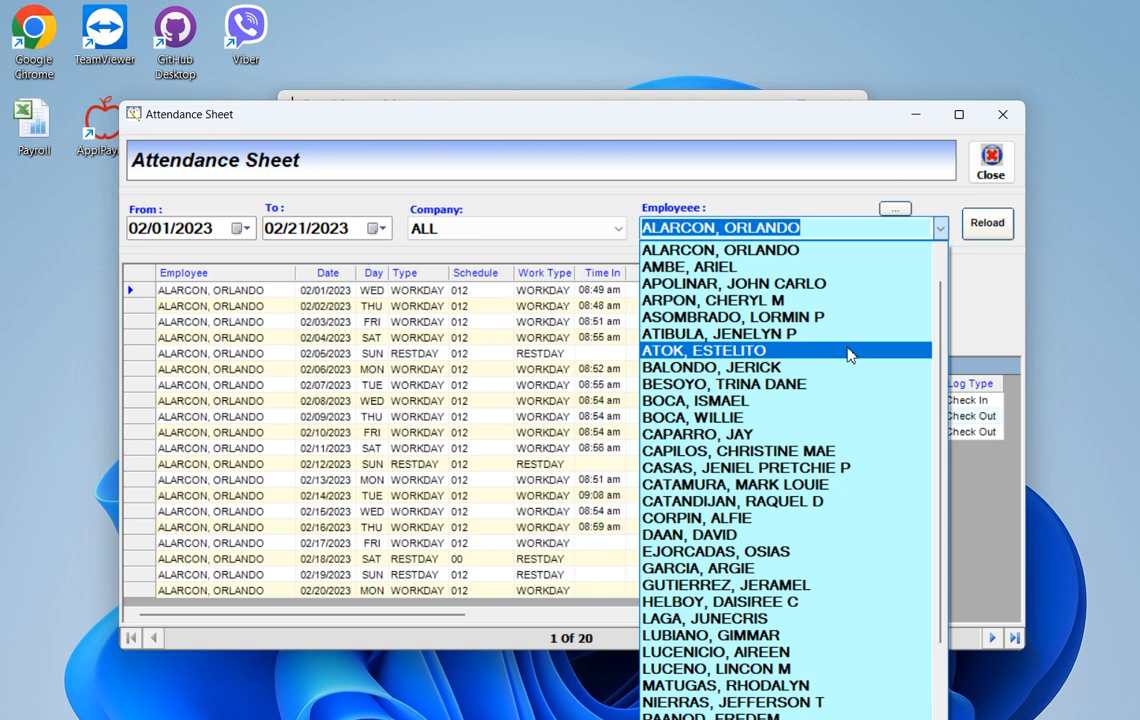
click(848, 351)
click(941, 230)
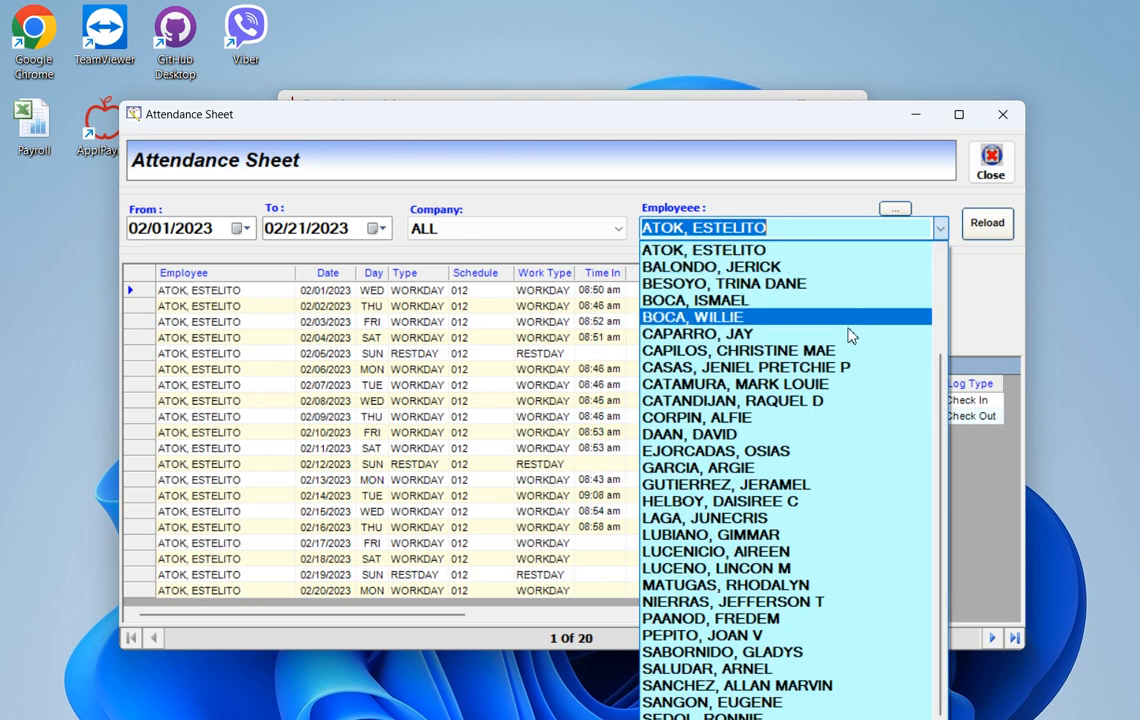
click(765, 525)
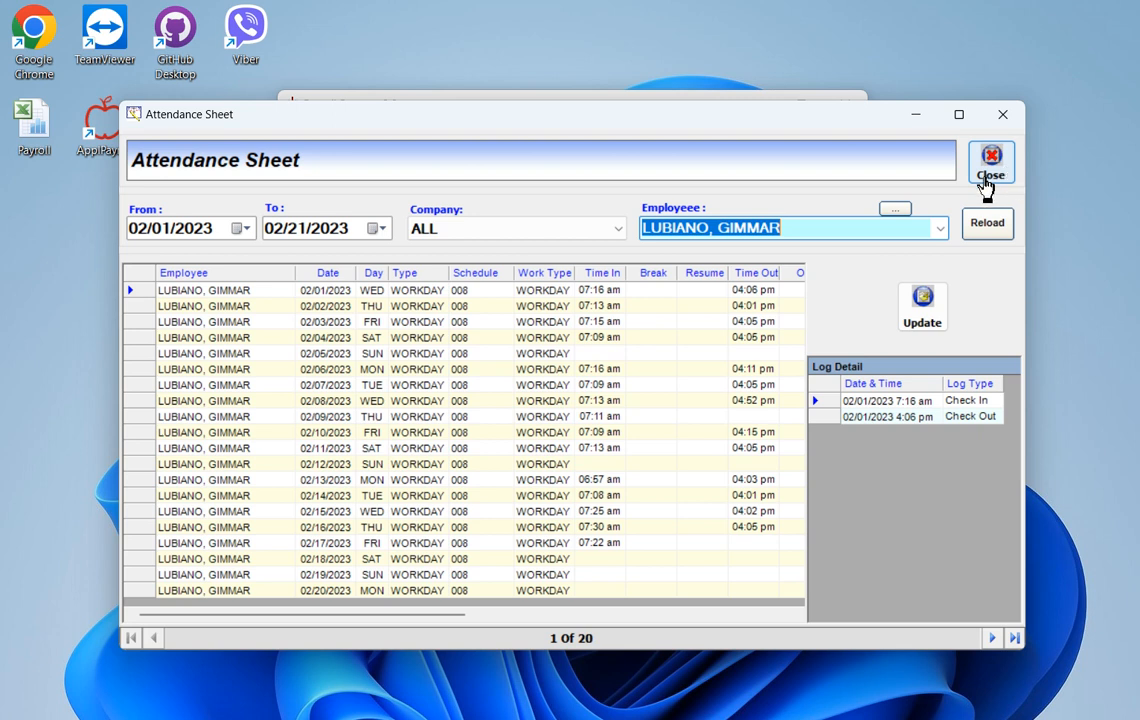
click(990, 170)
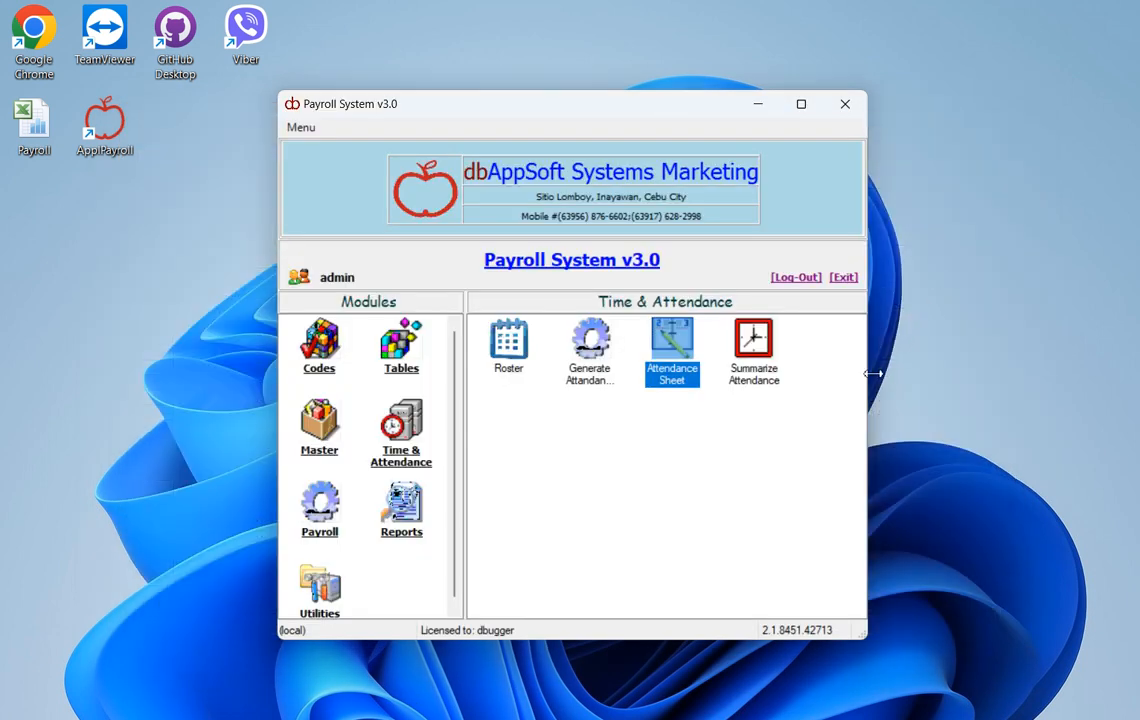
- Summarize Company XY's attendance for the 01/30/2023 to 02/14/2023 semi-monthly period, overriding the previous summary
click(763, 368)
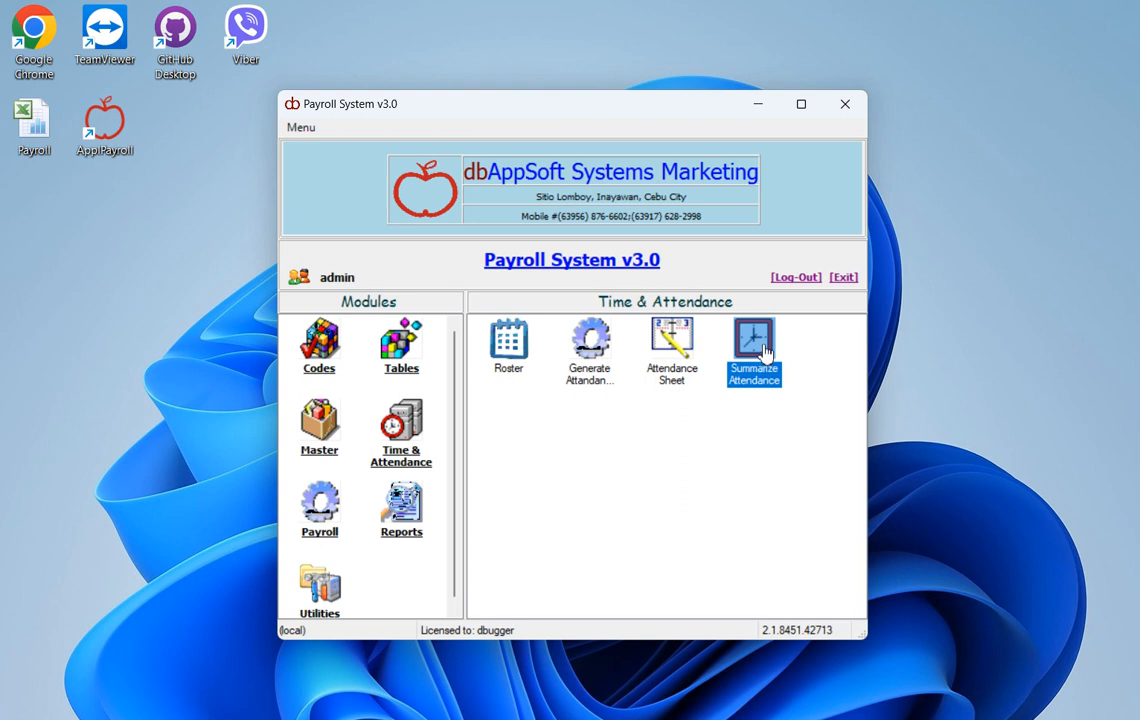
double_click(765, 352)
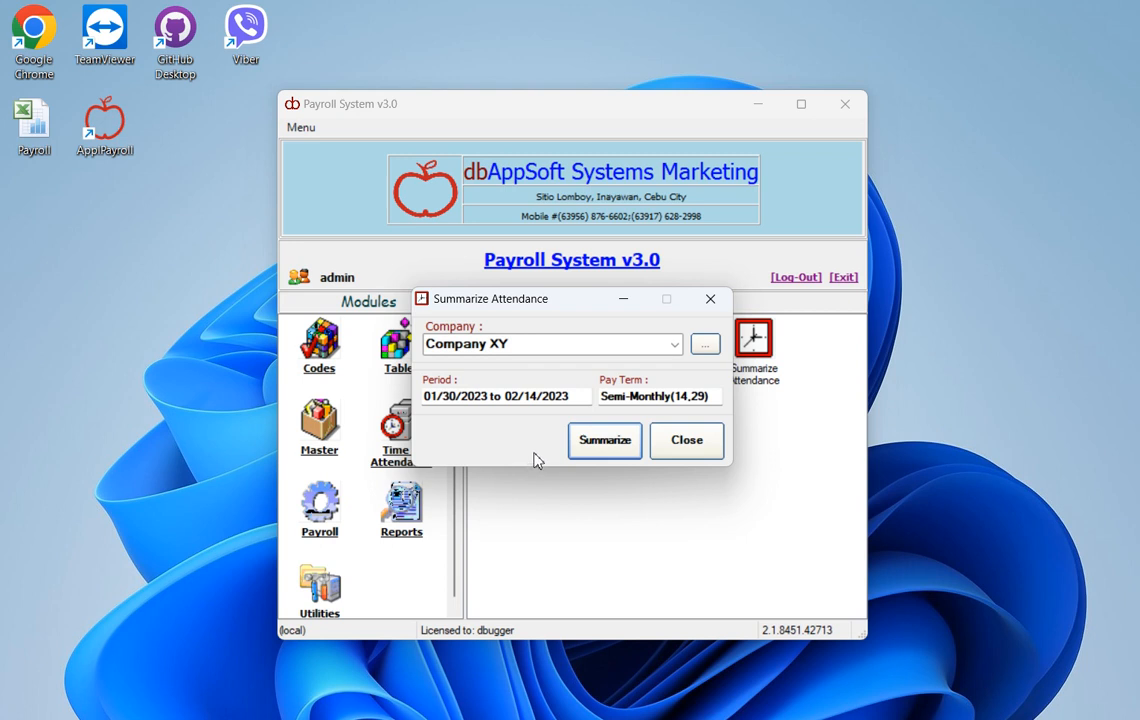
drag(568, 299, 580, 316)
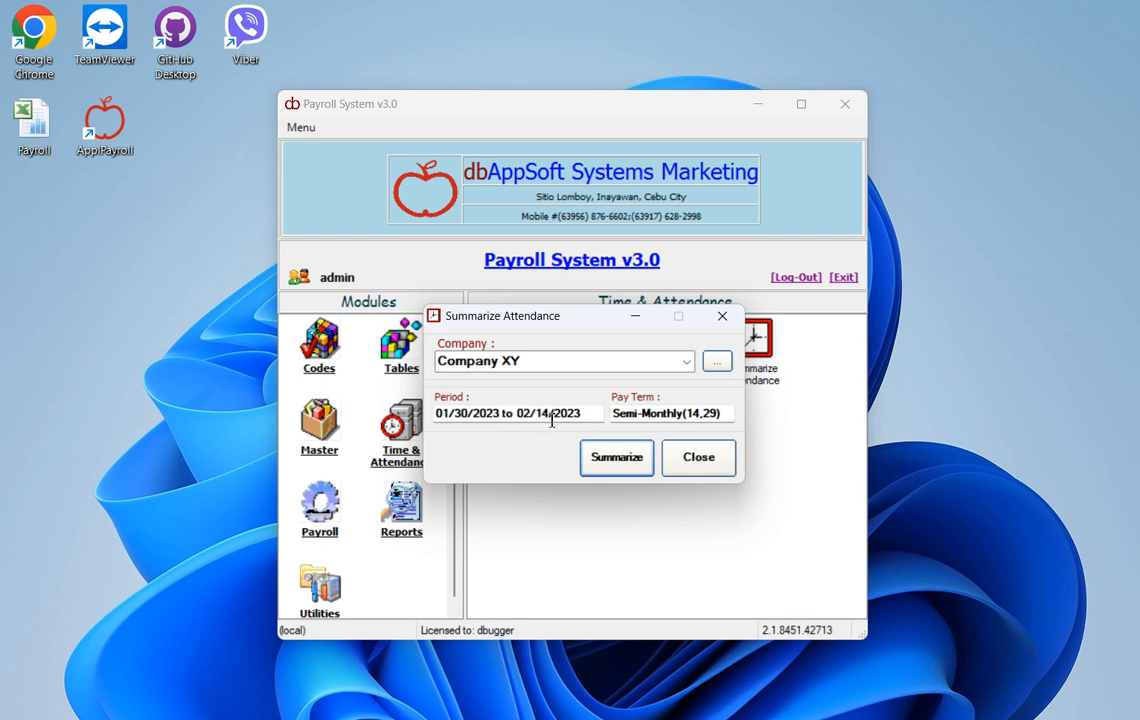
click(637, 418)
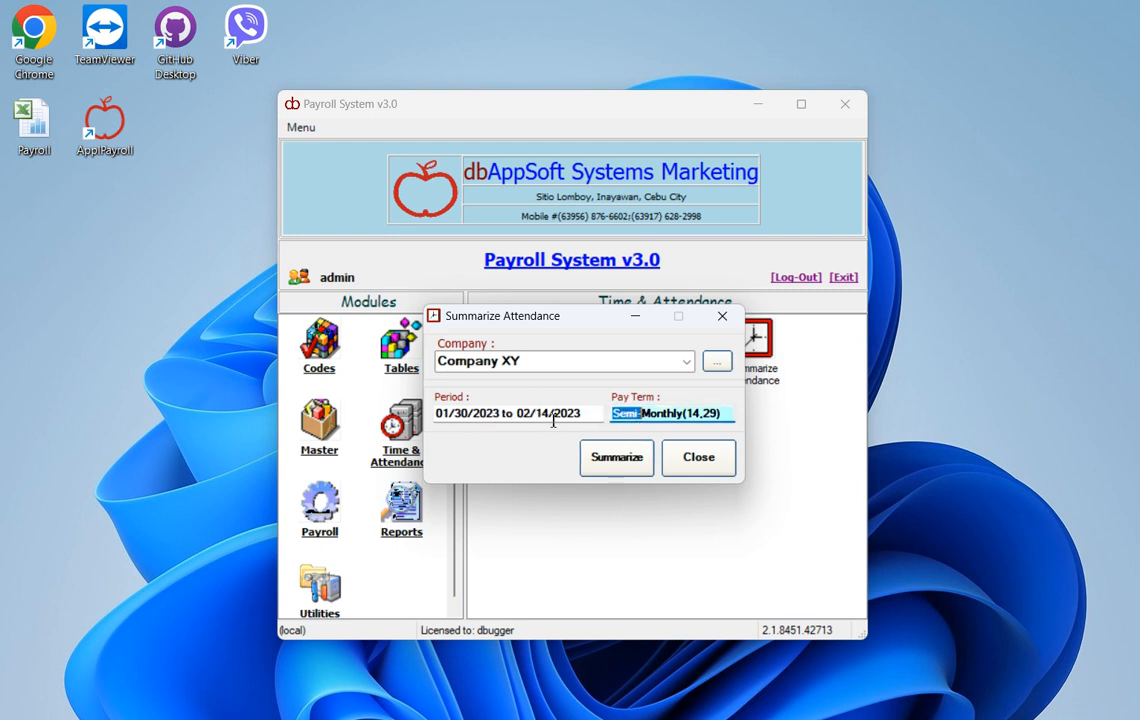
click(724, 420)
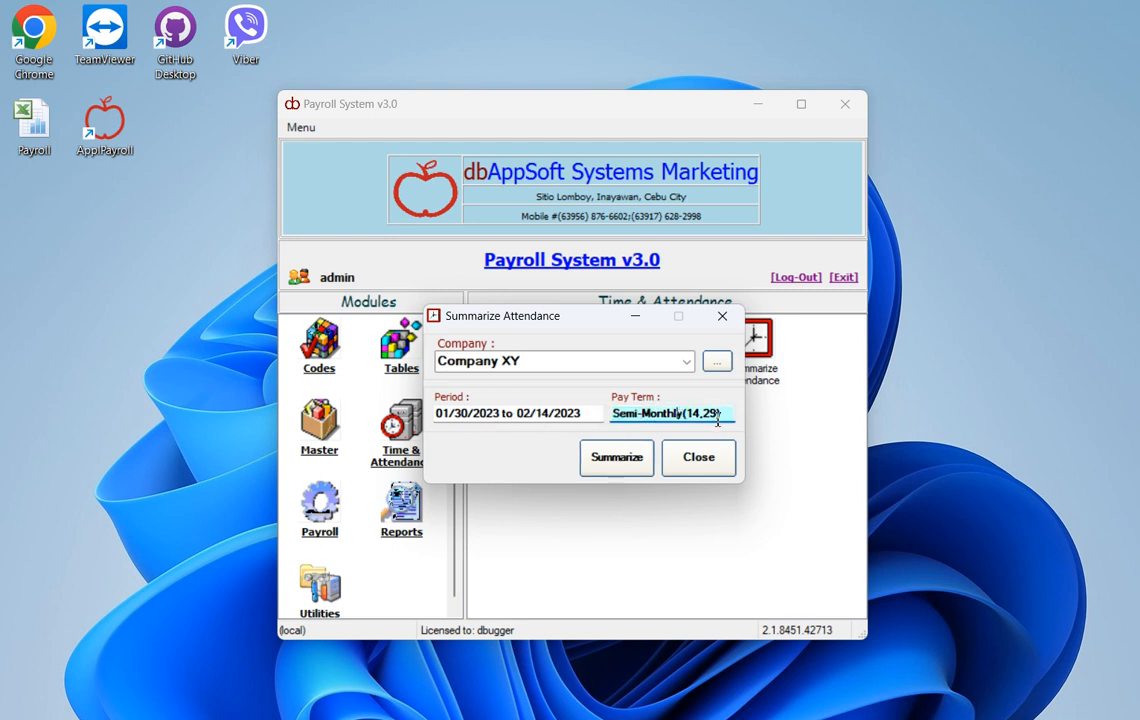
click(612, 460)
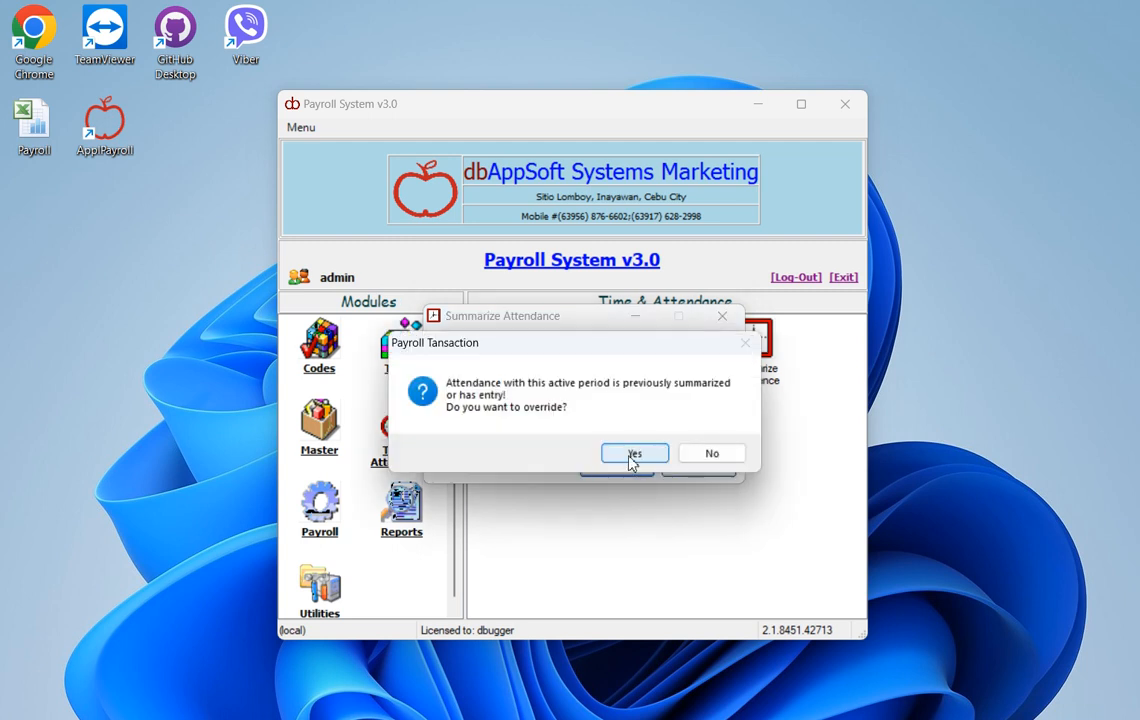
click(634, 455)
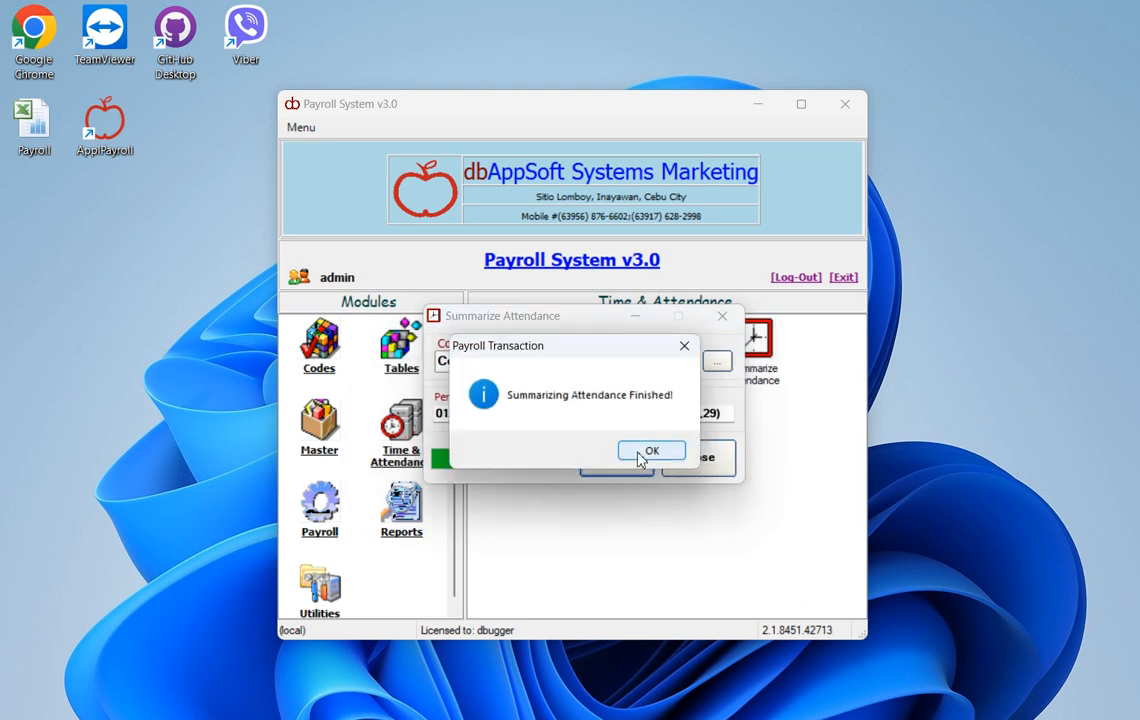
click(641, 455)
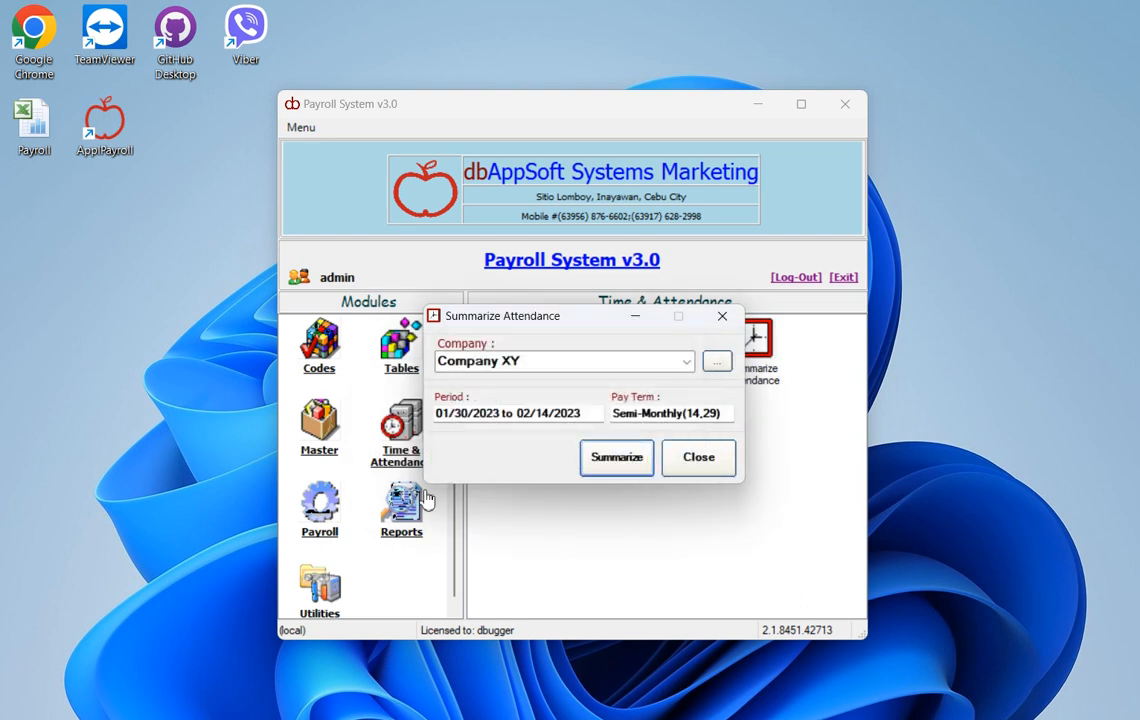
- Open the payroll Exceptions for Company XY, examine the pending earnings of several employees, and exit the form
click(320, 508)
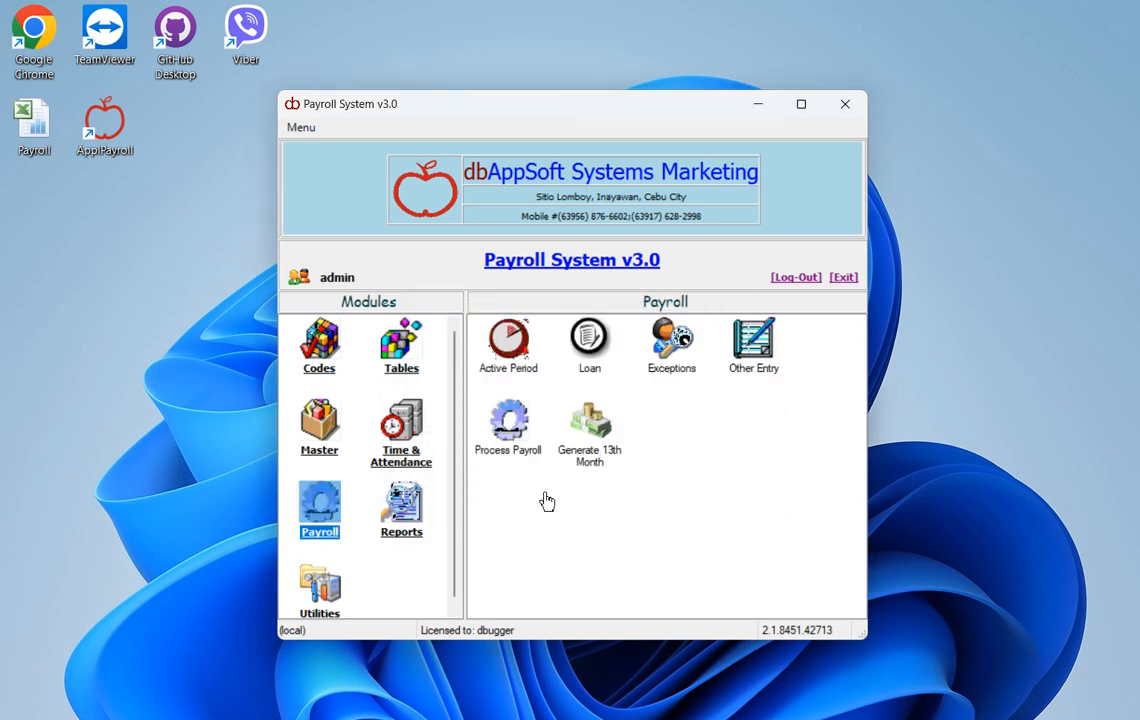
double_click(676, 348)
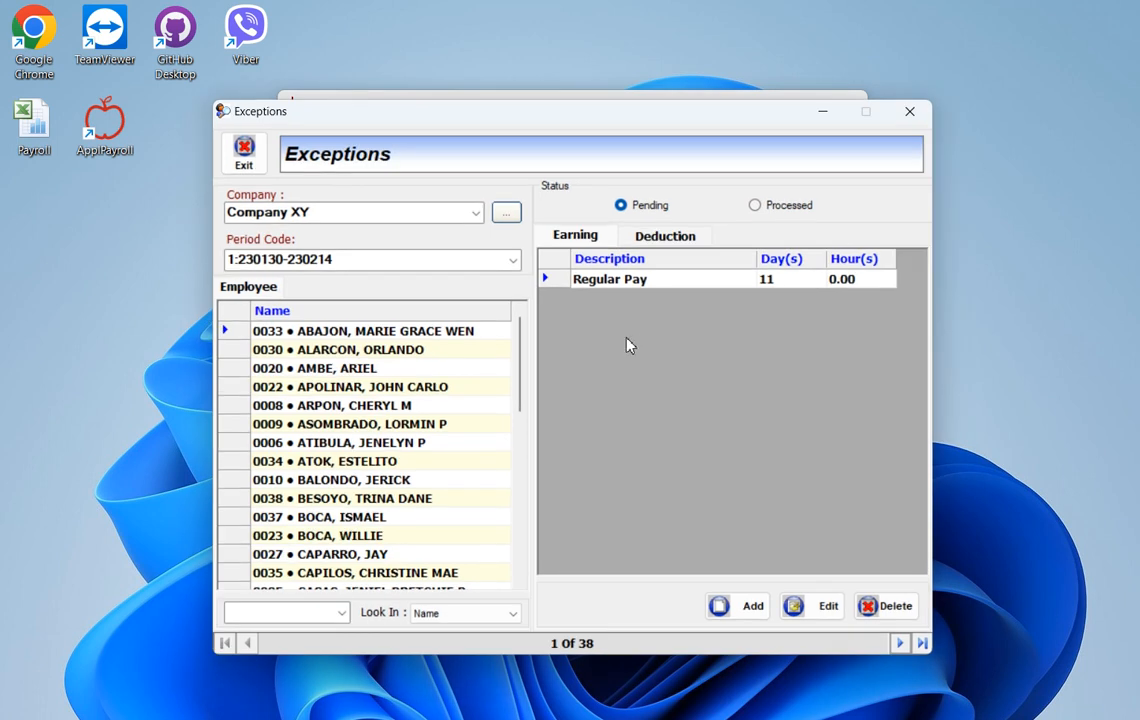
click(444, 348)
click(433, 369)
click(444, 350)
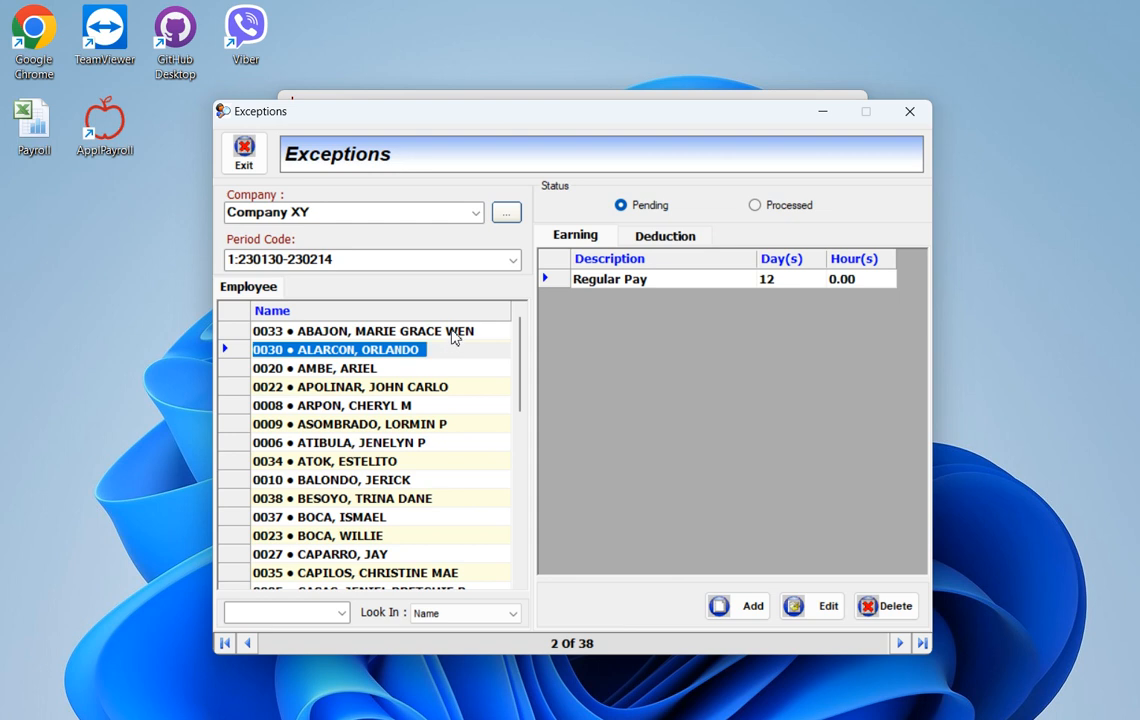
click(453, 332)
click(455, 368)
click(453, 387)
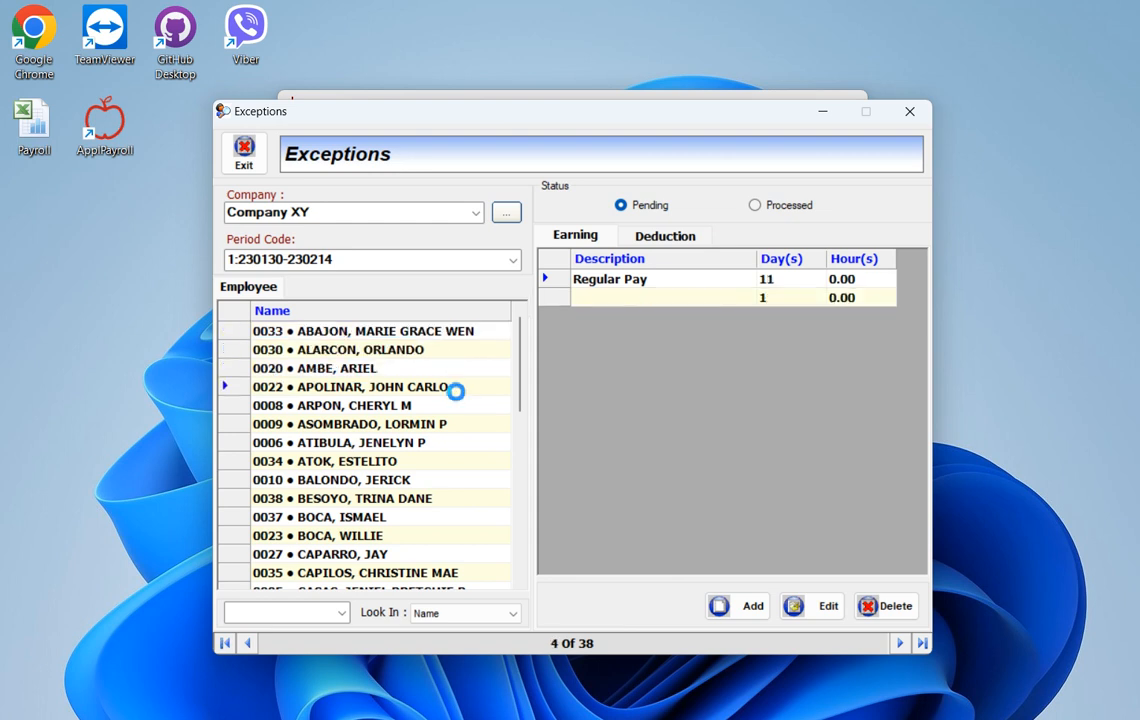
click(462, 372)
scroll(433, 415, down, 1)
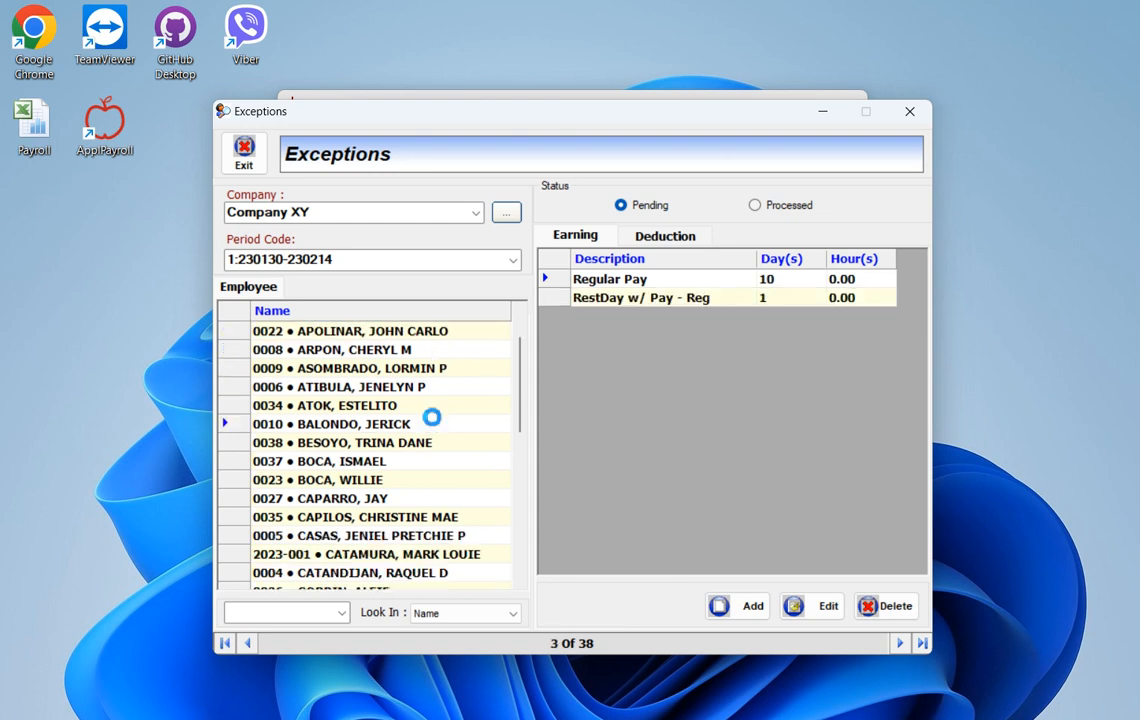
click(448, 385)
scroll(455, 375, up, 1)
click(466, 350)
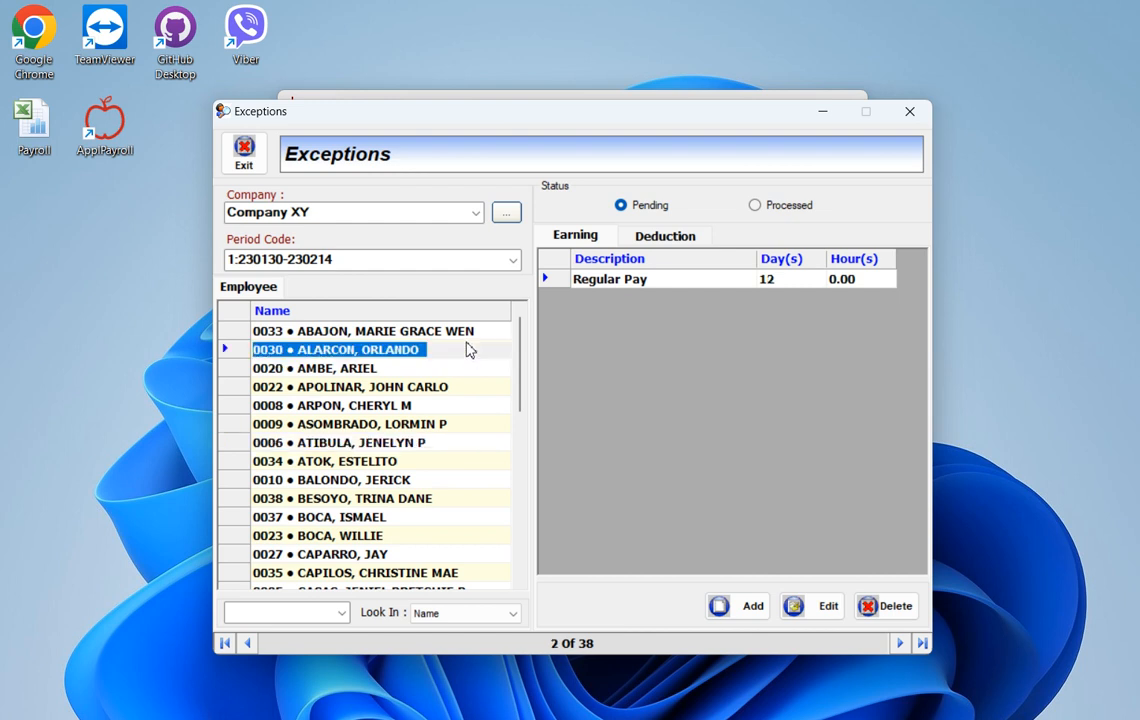
click(660, 282)
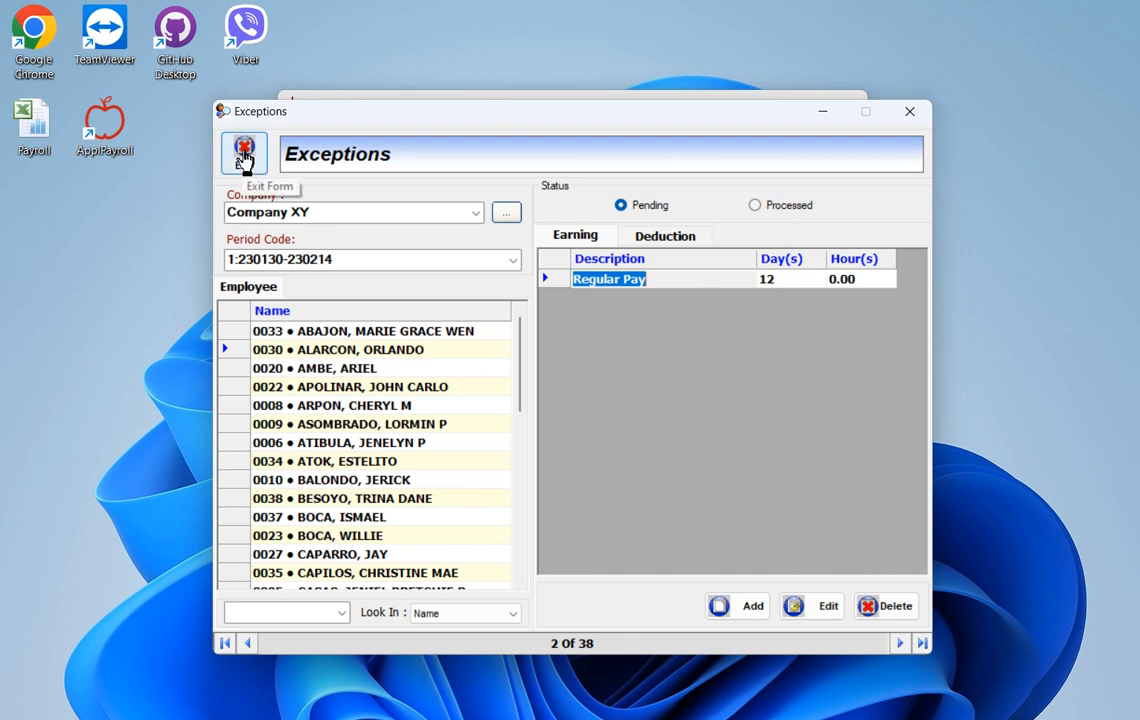
click(244, 158)
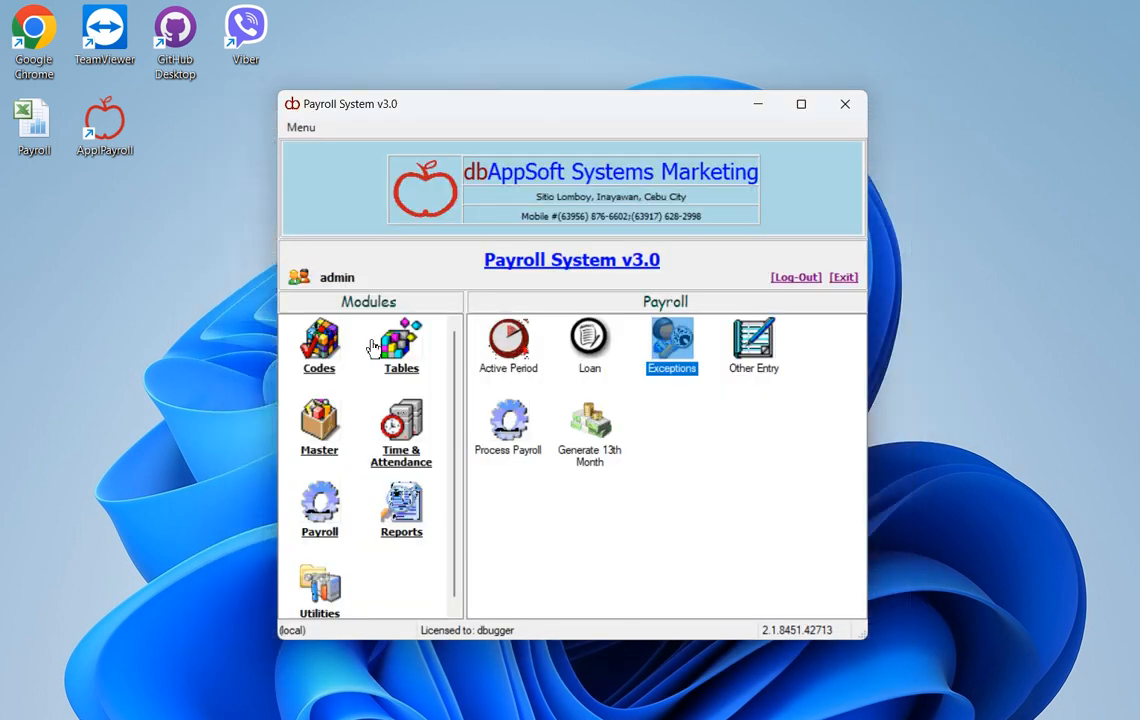
- Try generating attendance again for all branches of Company XY from 02/01/2023 to 02/21/2023, and cancel instead of choosing an override option
click(401, 425)
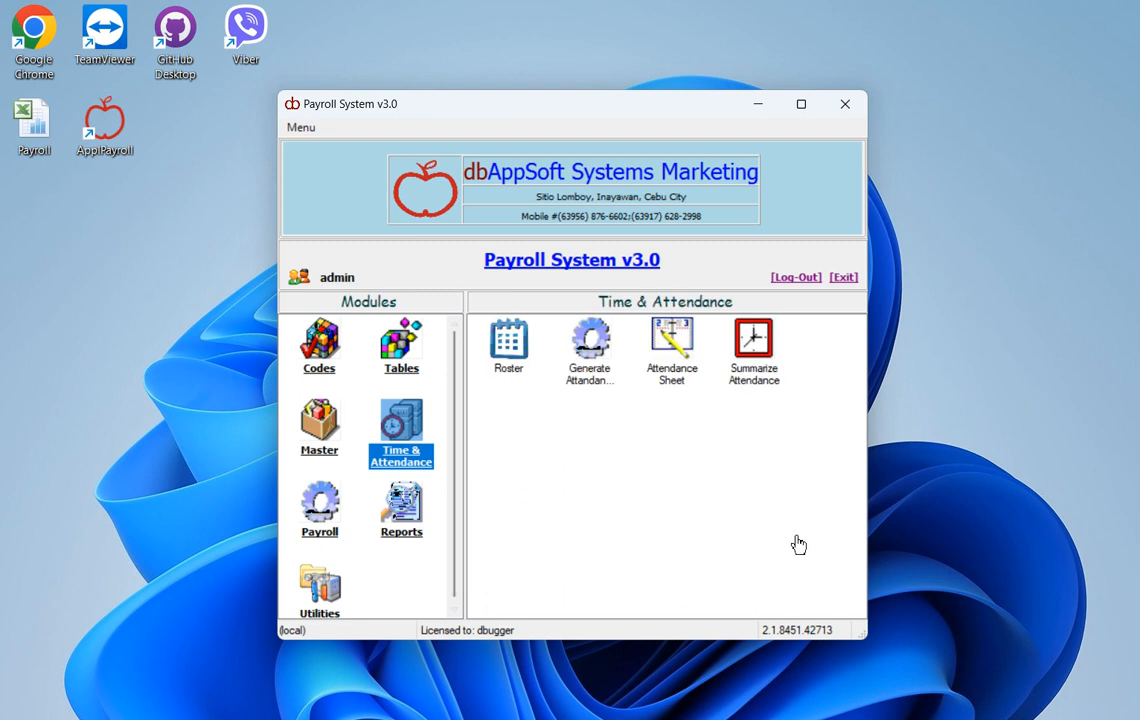
click(688, 376)
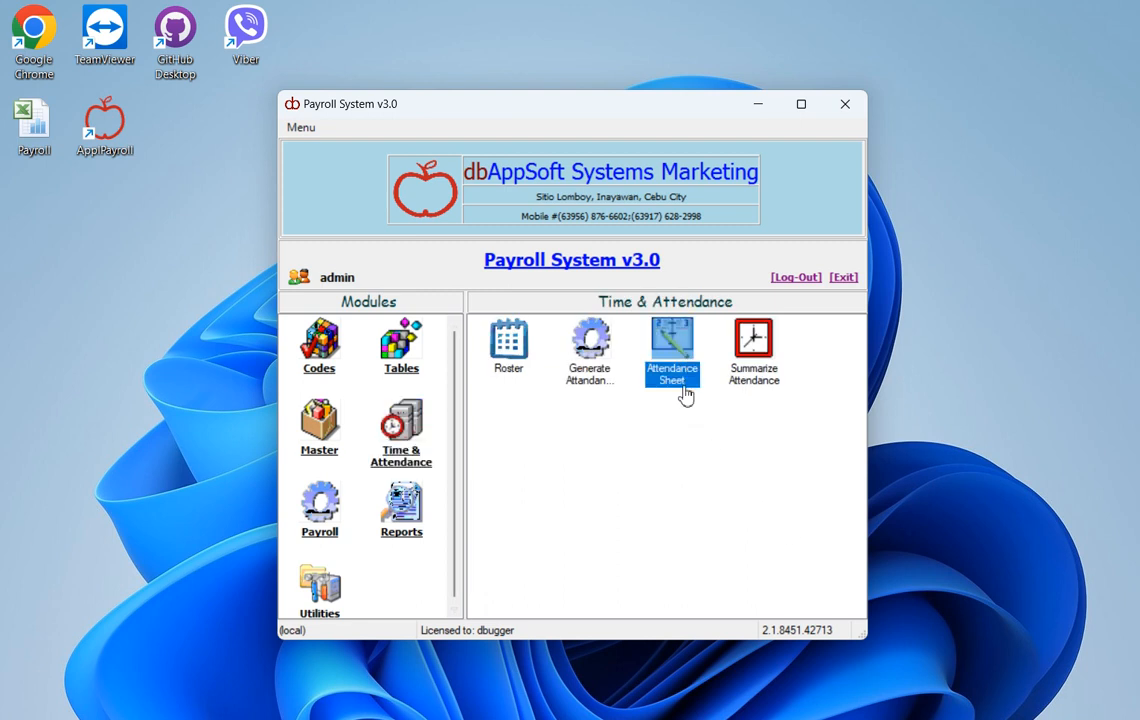
click(598, 356)
double_click(598, 356)
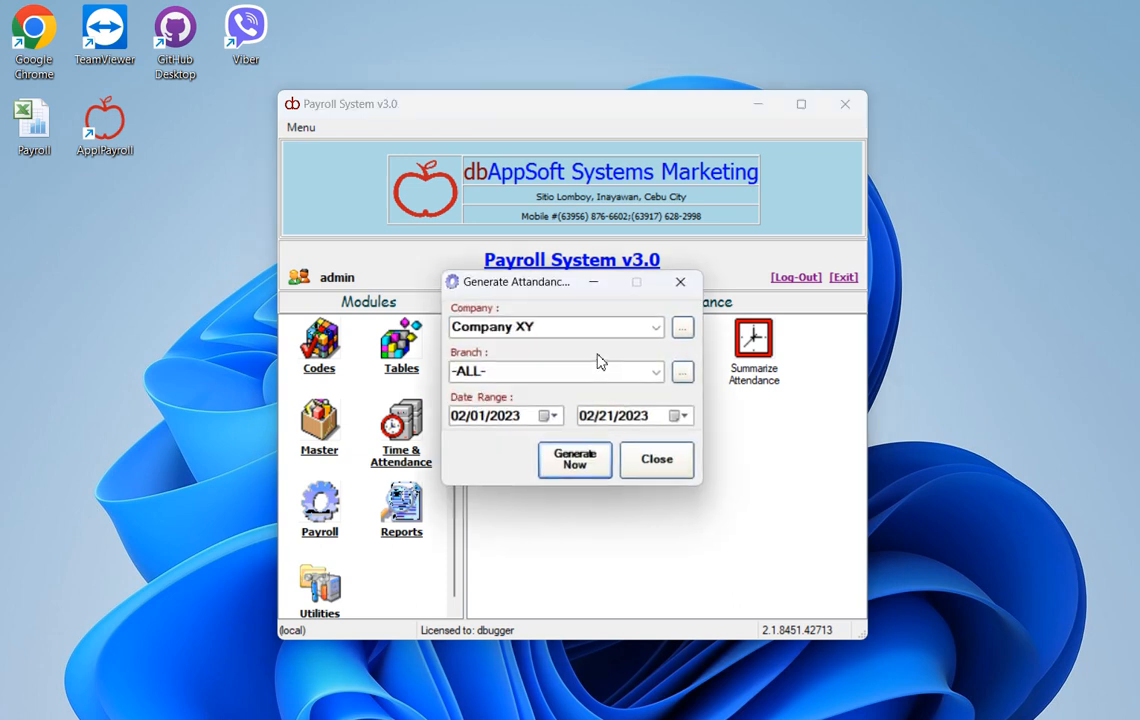
click(573, 466)
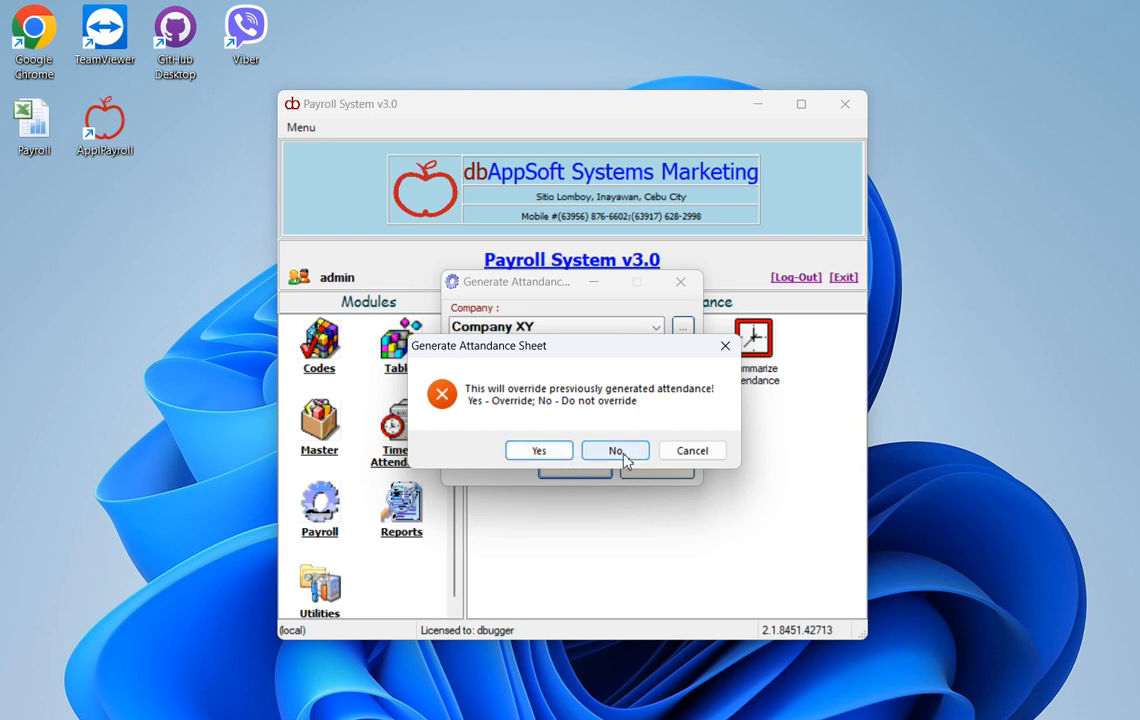
click(694, 456)
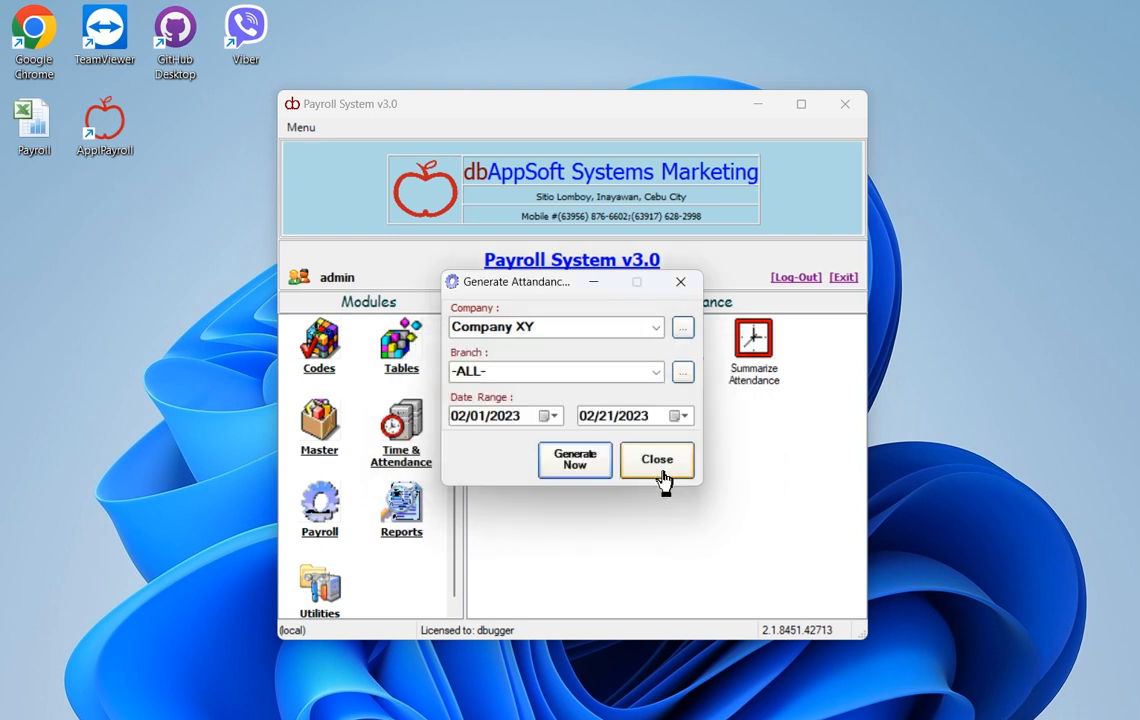
- Close the attendance generator and check the first employee's 02/15/2023 and 02/17/2023 logs in the Attendance Sheet
click(657, 460)
double_click(600, 316)
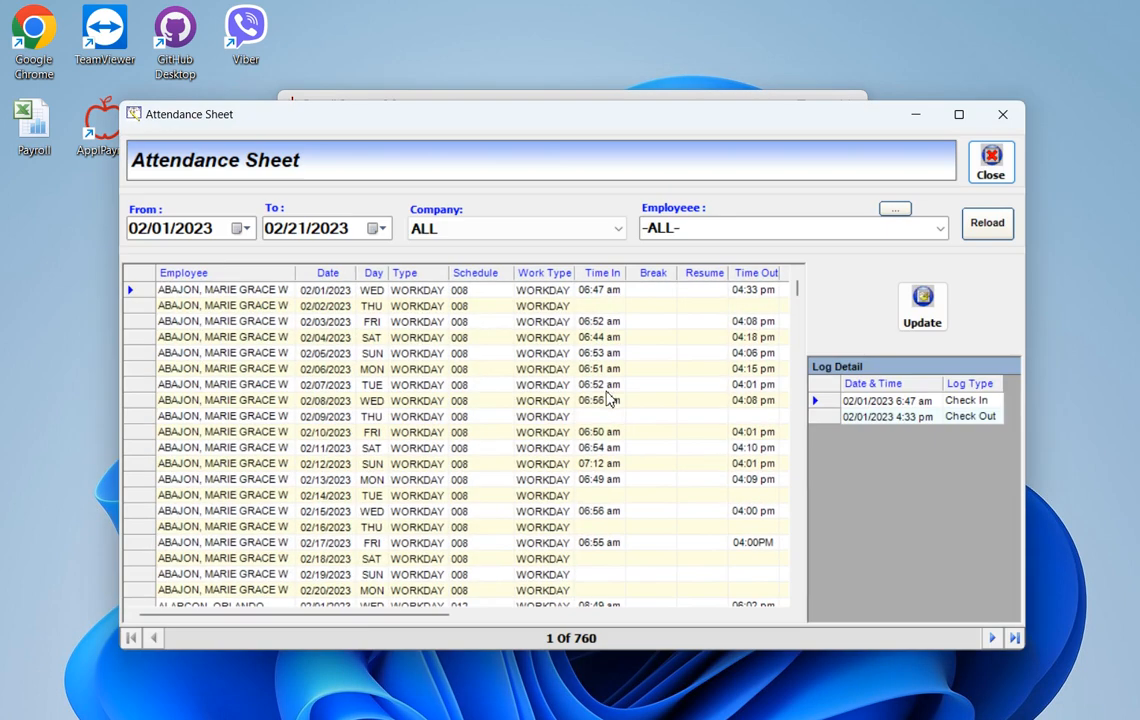
click(600, 511)
scroll(630, 470, down, 3)
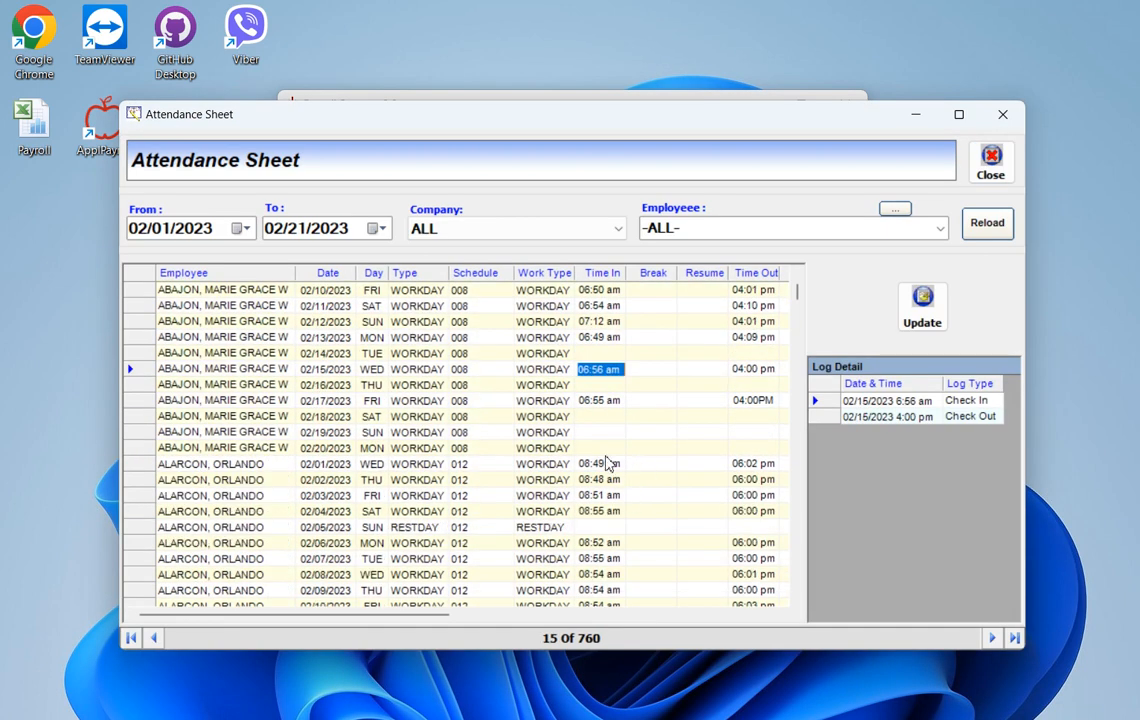
click(602, 401)
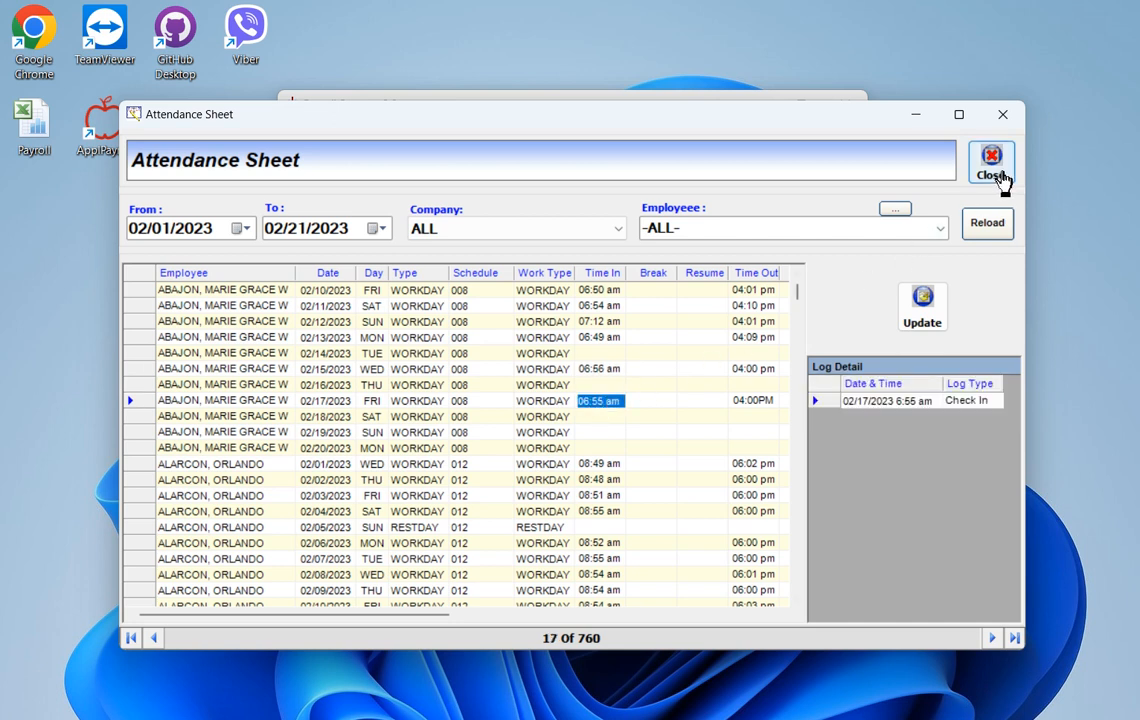
drag(786, 122, 796, 153)
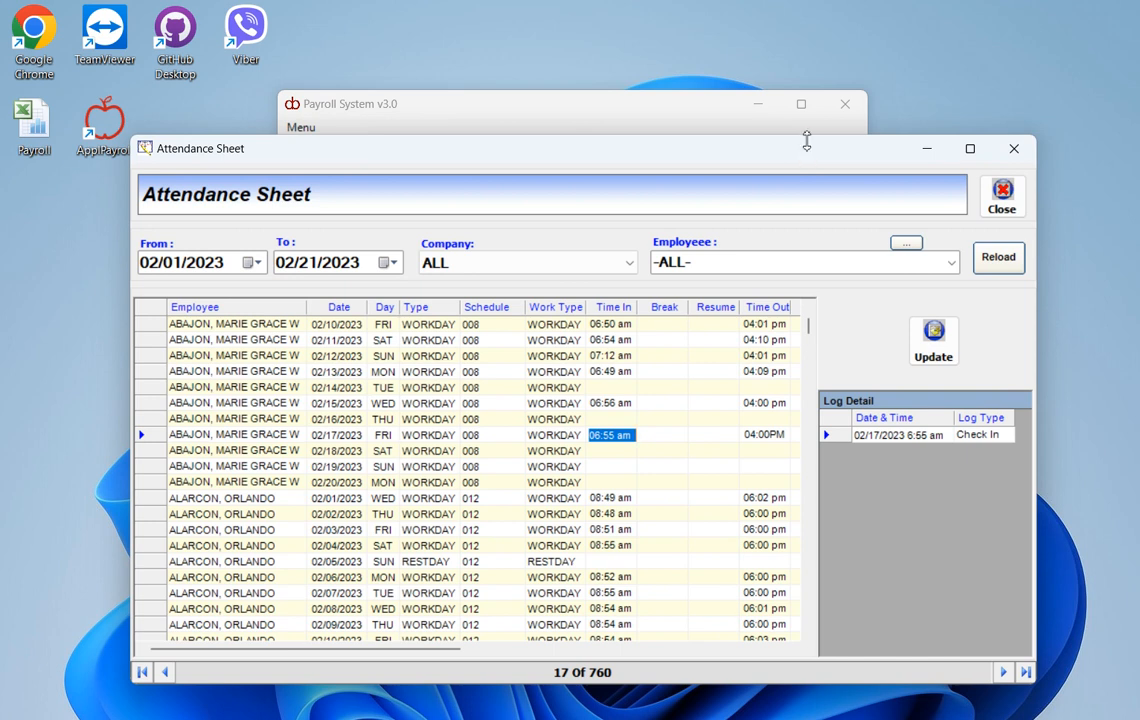
- Filter the Attendance Sheet to the first employee, view the 02/17/2023 attendance detail without changing it, and close the sheet
click(925, 338)
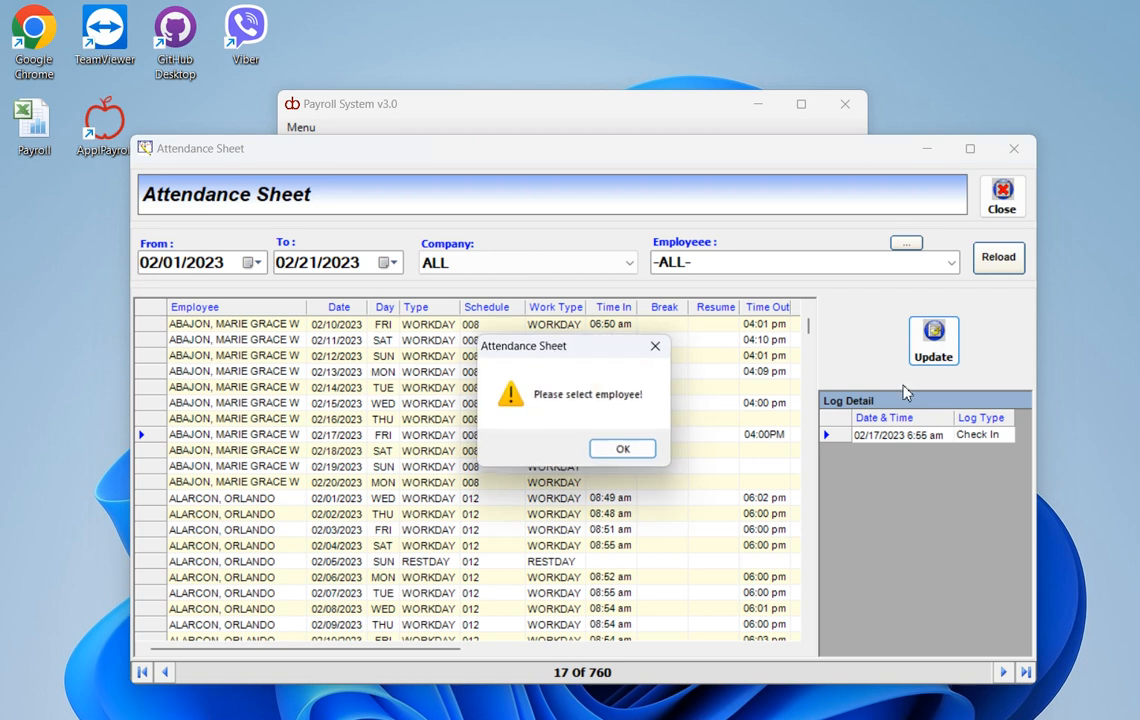
click(632, 451)
click(857, 262)
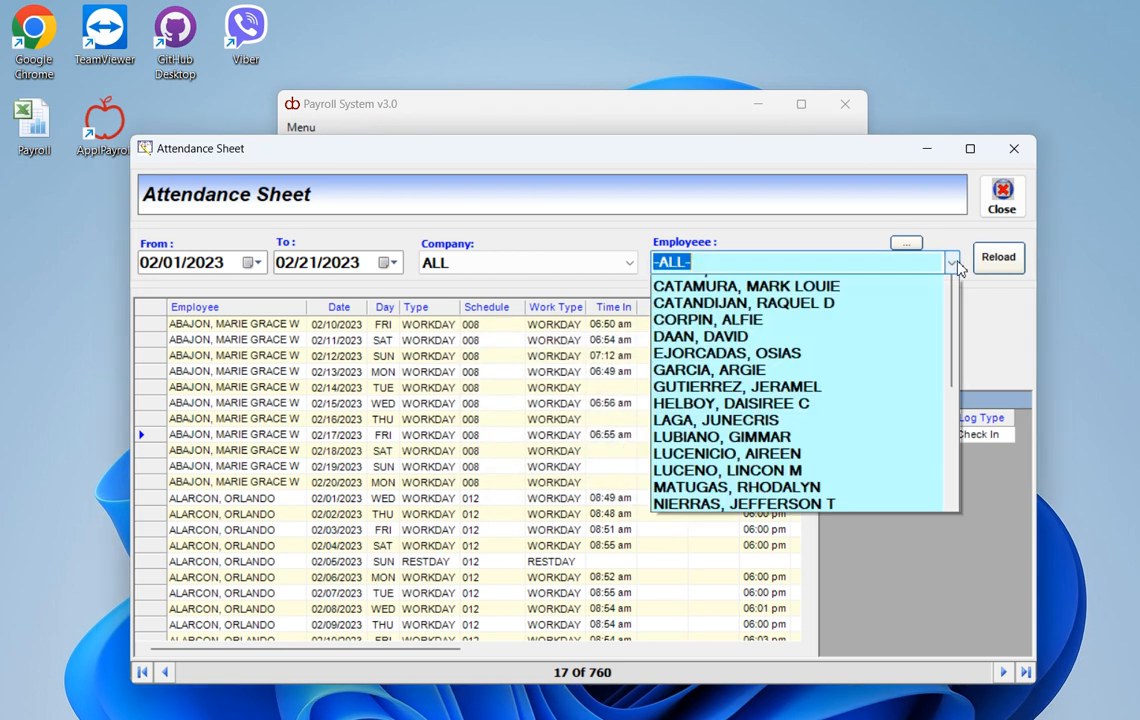
click(857, 300)
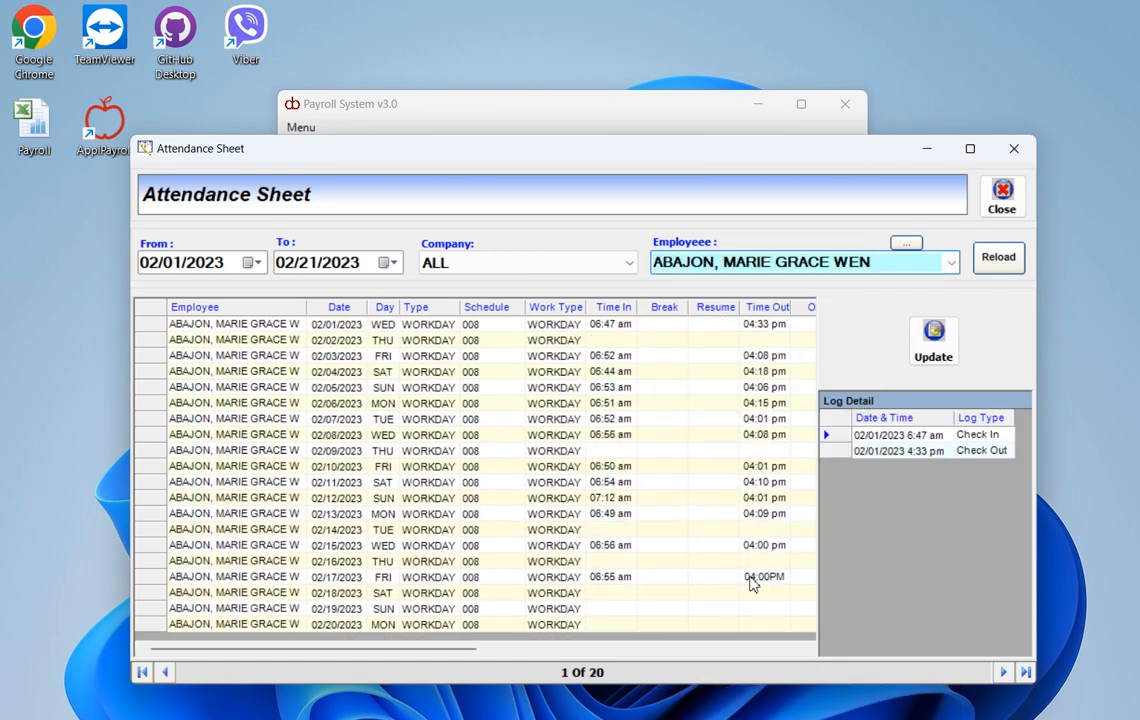
click(765, 577)
click(930, 340)
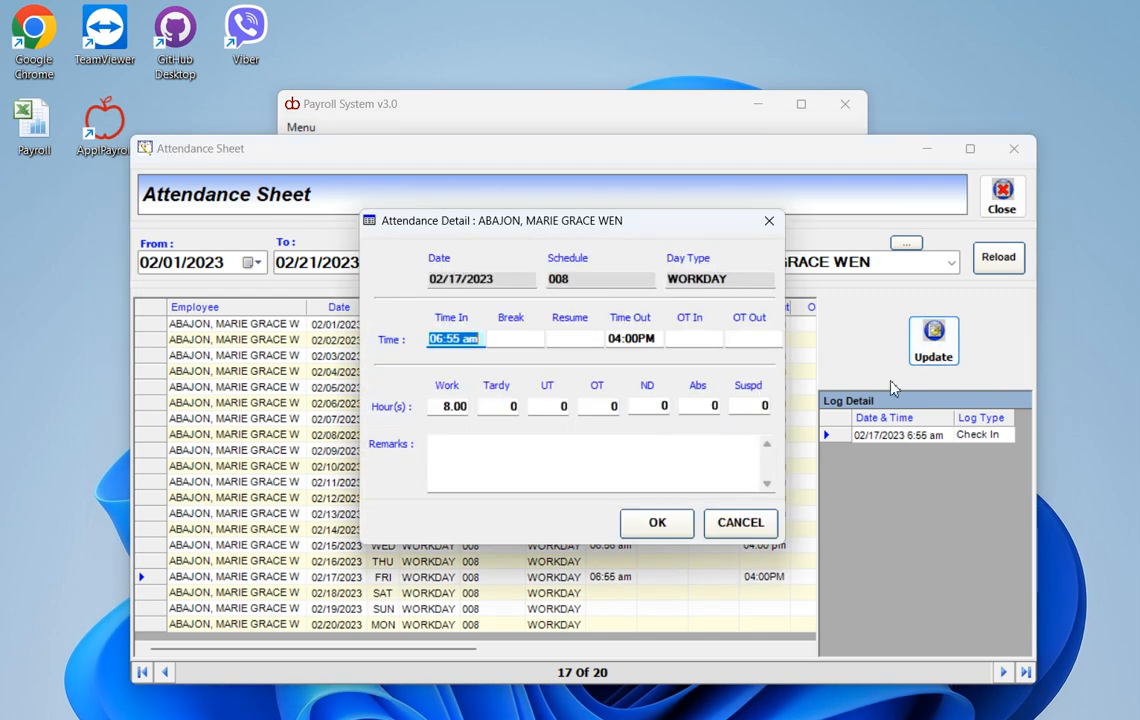
click(745, 525)
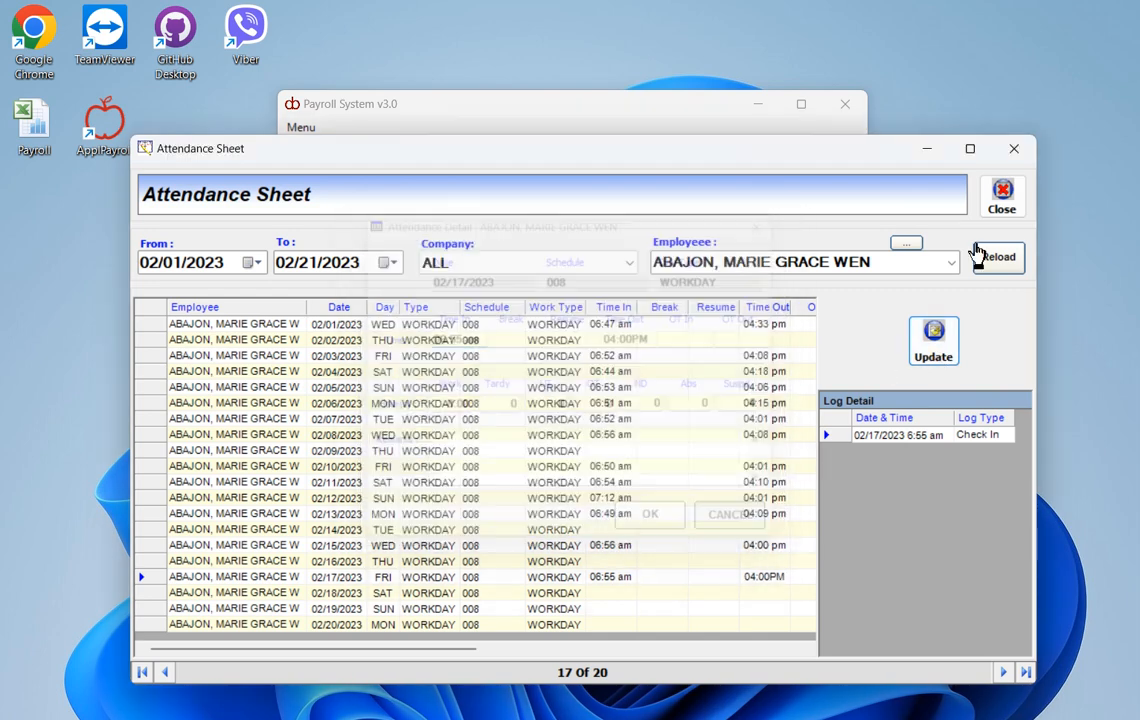
click(1001, 197)
- Generate attendance for all branches of Company XY from 02/01/2023 to 02/21/2023, overriding the previously generated attendance
double_click(600, 368)
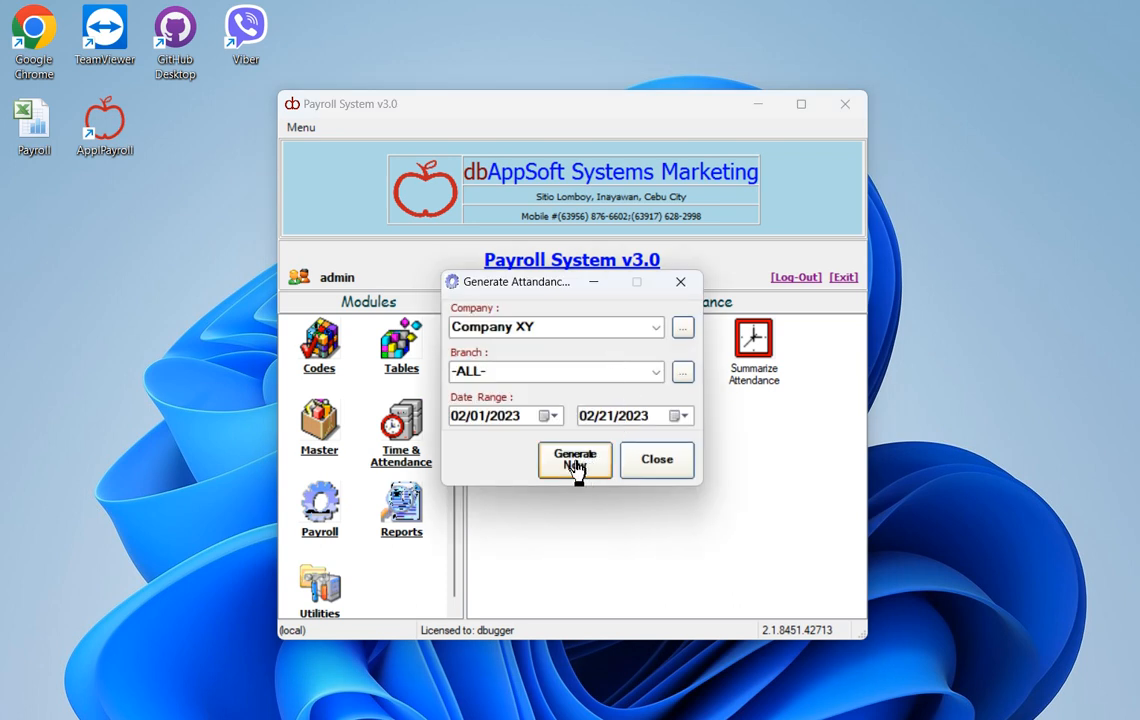
click(576, 464)
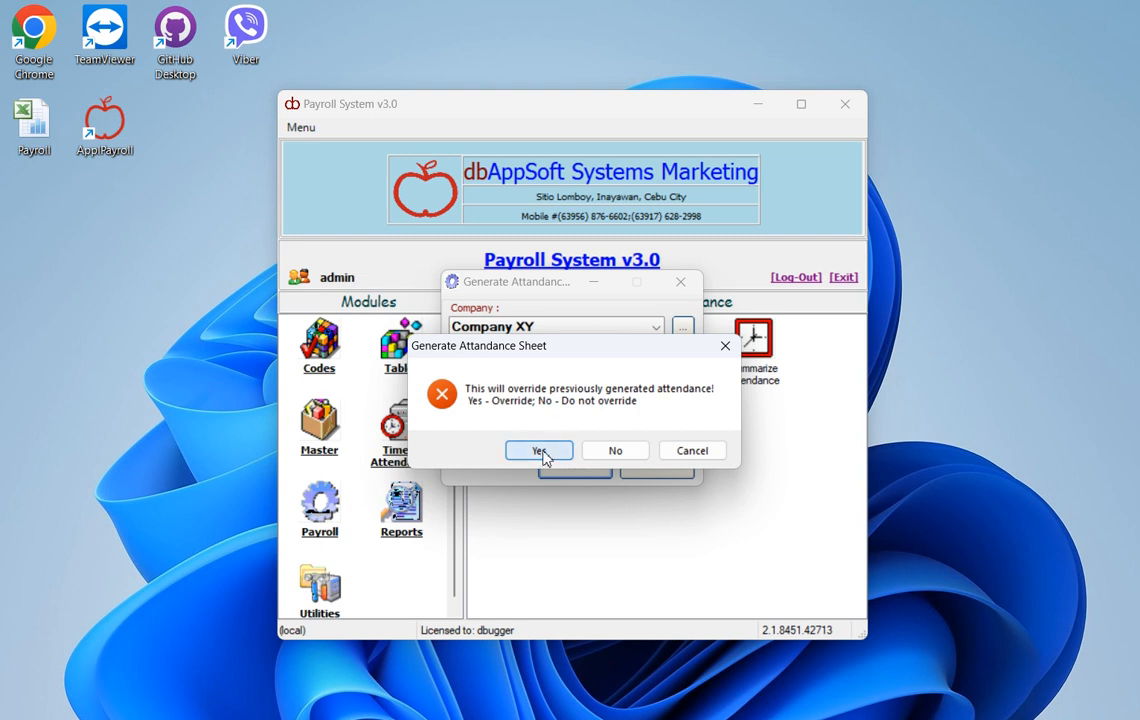
click(540, 452)
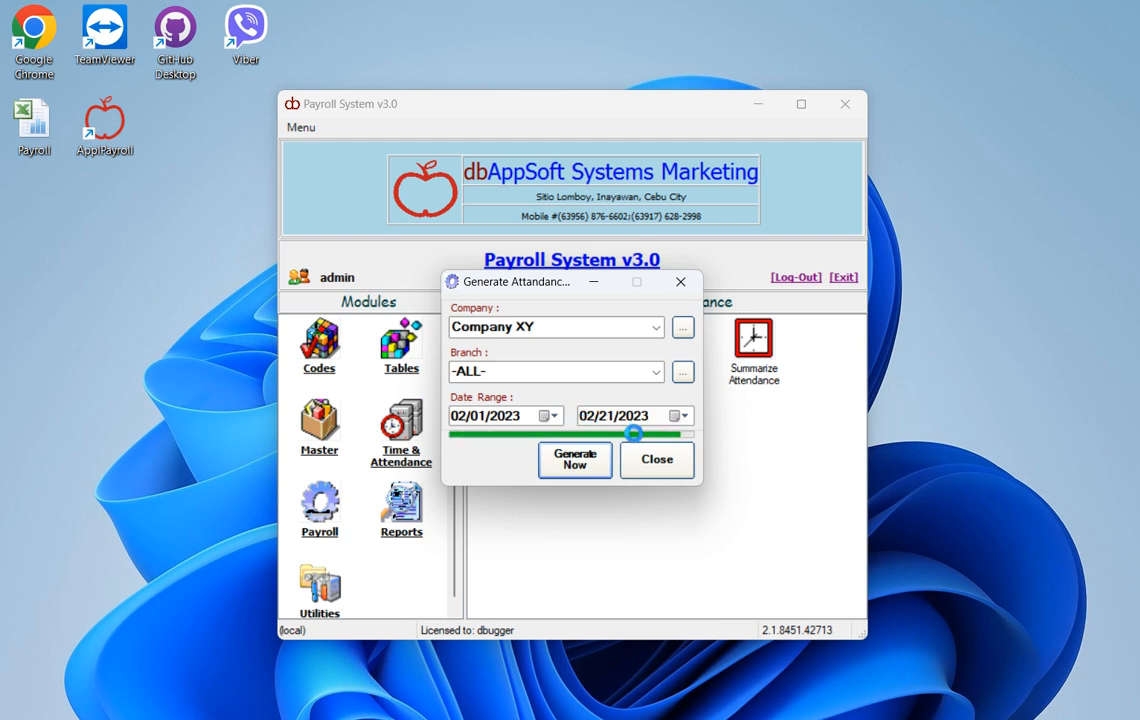
click(661, 452)
click(661, 462)
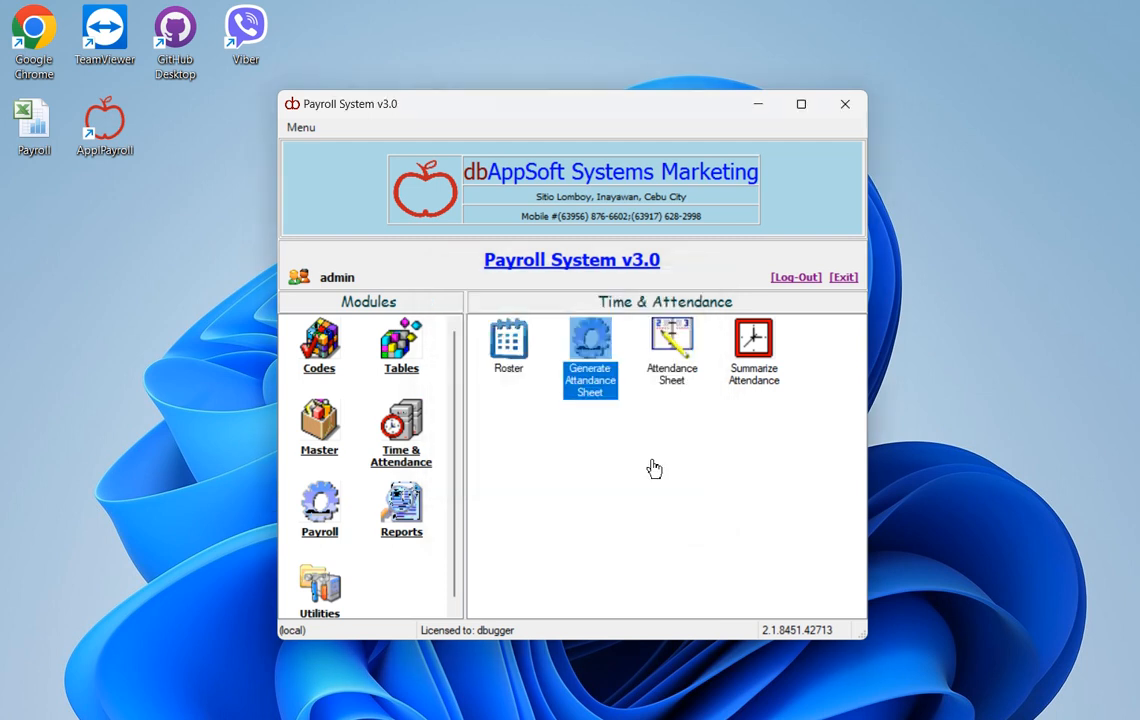
- Reopen the Attendance Sheet, filter it to the first employee, and check the regenerated 02/15/2023 and 02/17/2023 times and work hours
click(672, 345)
double_click(679, 362)
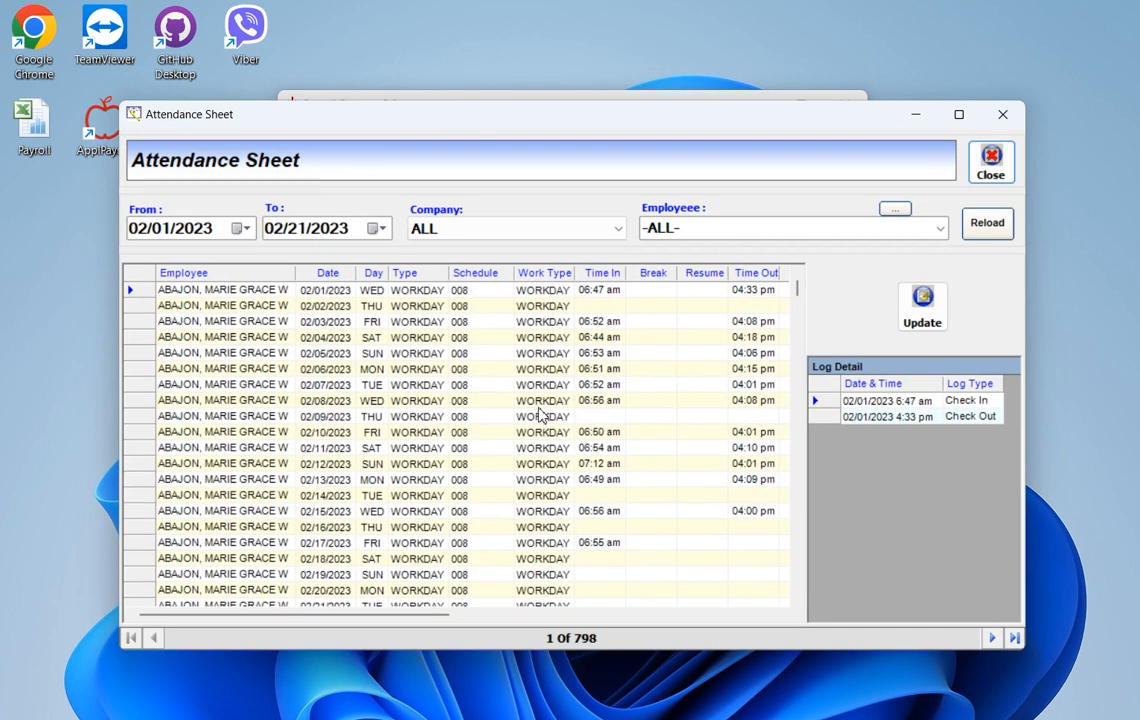
click(932, 232)
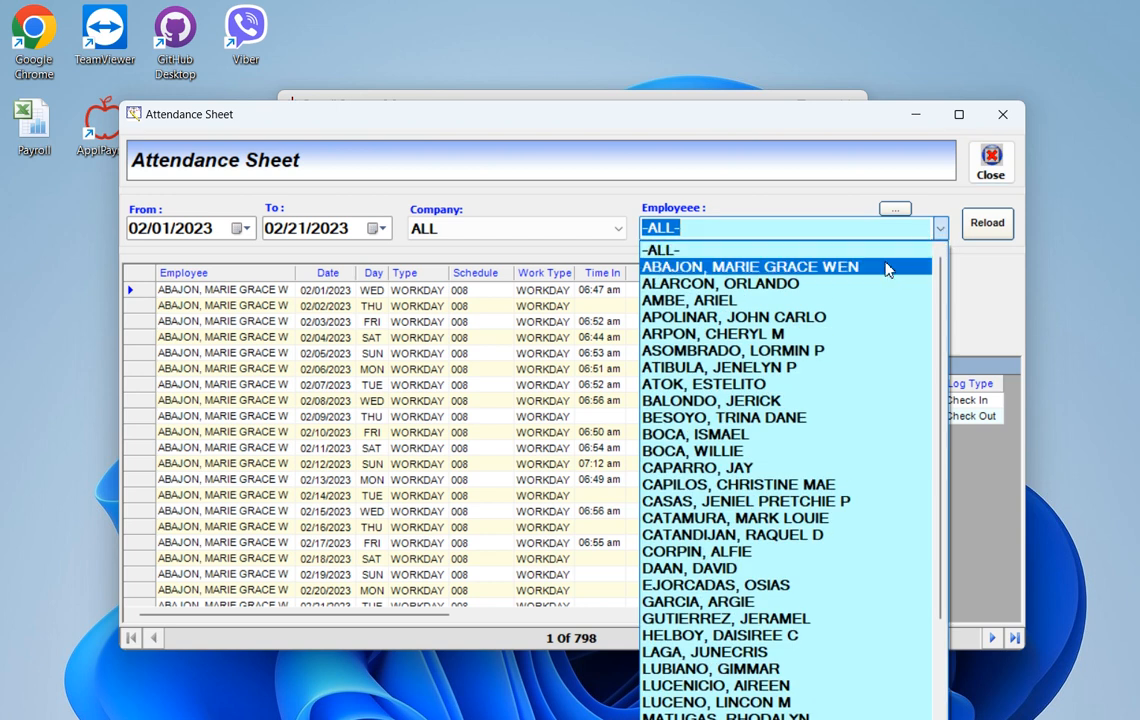
click(888, 266)
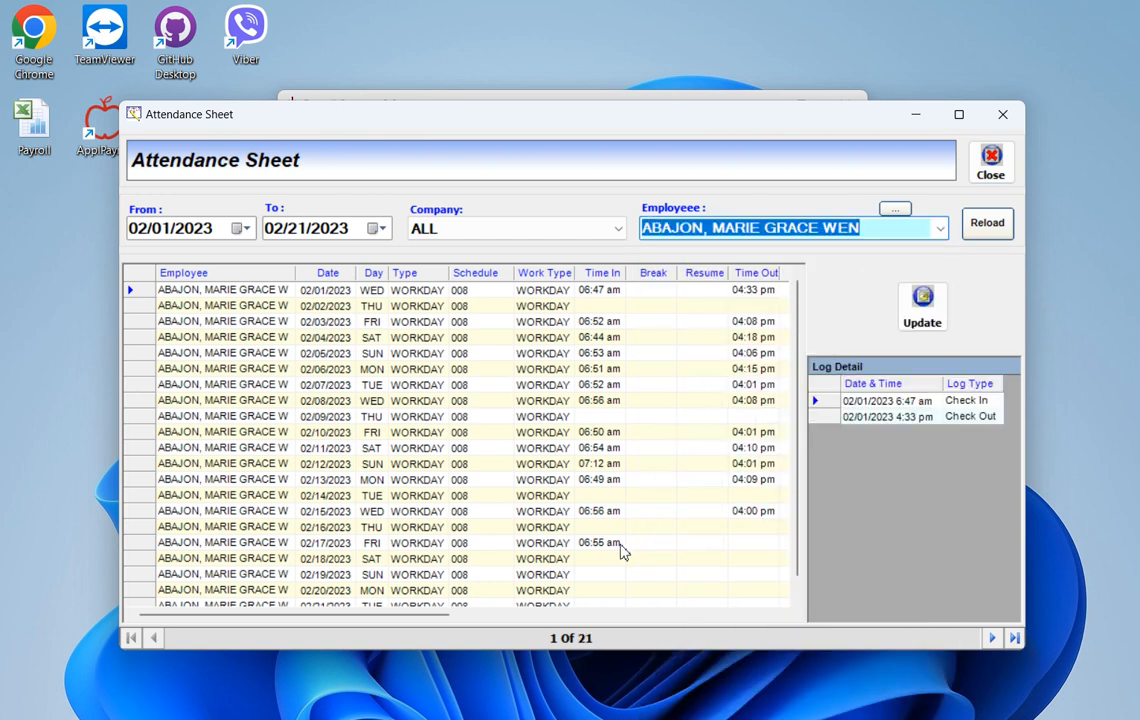
click(630, 514)
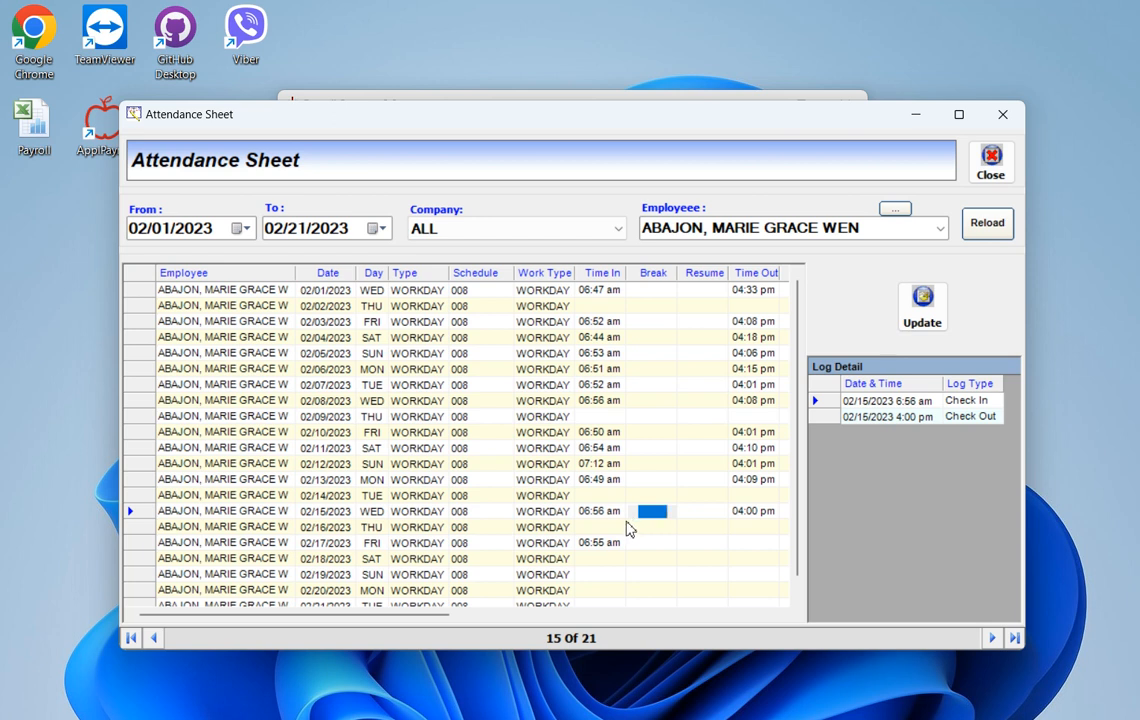
click(616, 546)
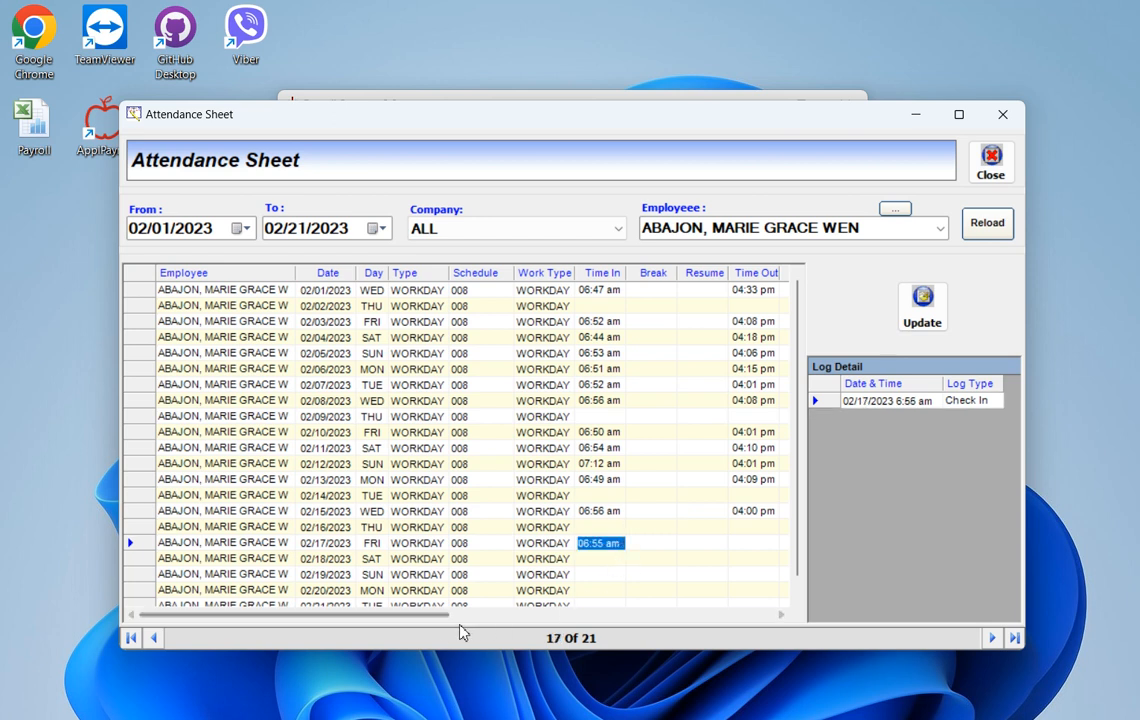
drag(422, 616, 514, 619)
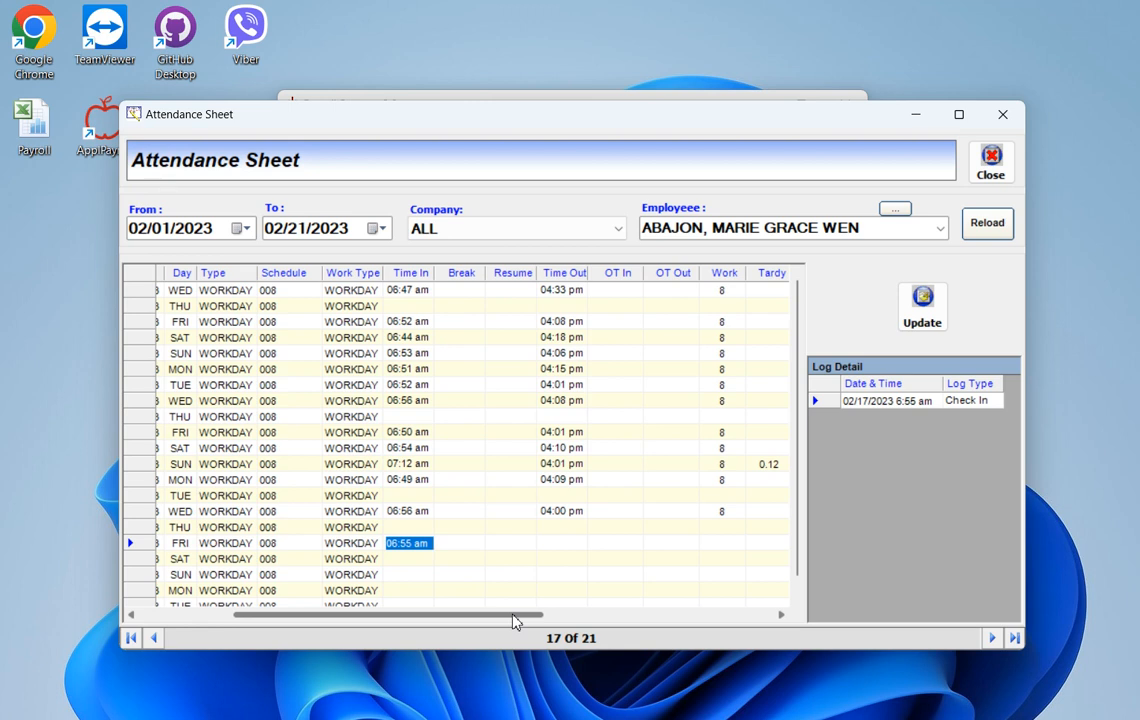
- Inspect the absence hours in the 02/17/2023 attendance detail, cancel without changes, and close the Attendance Sheet
click(930, 318)
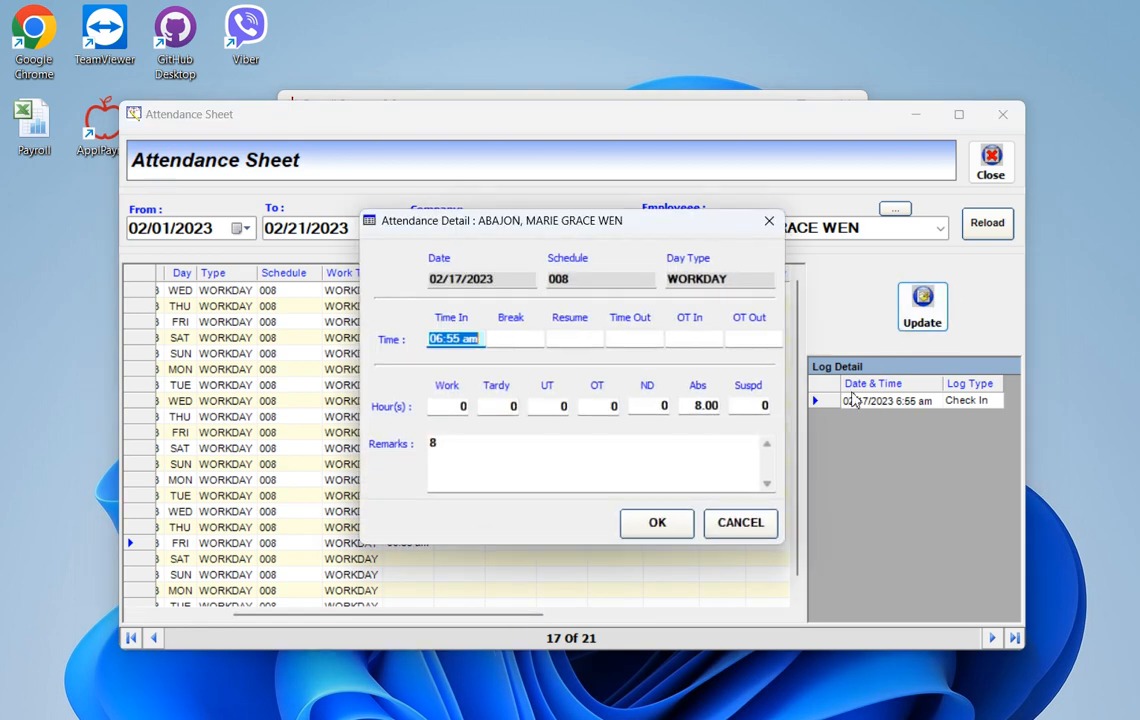
click(708, 406)
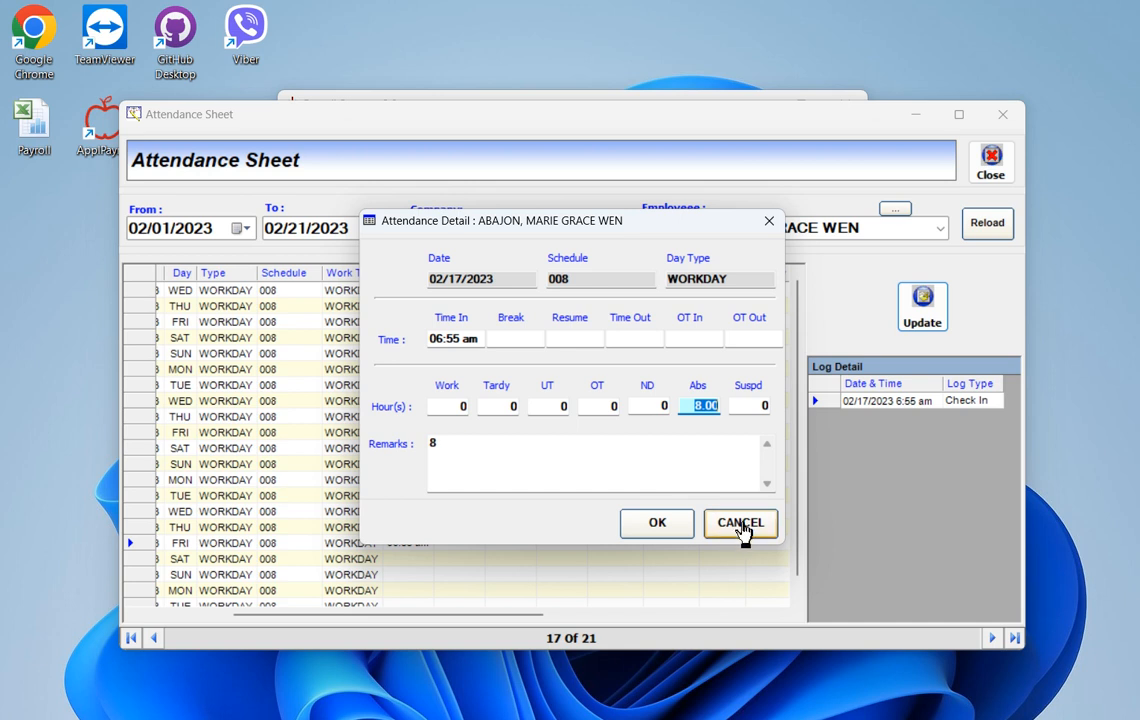
click(740, 526)
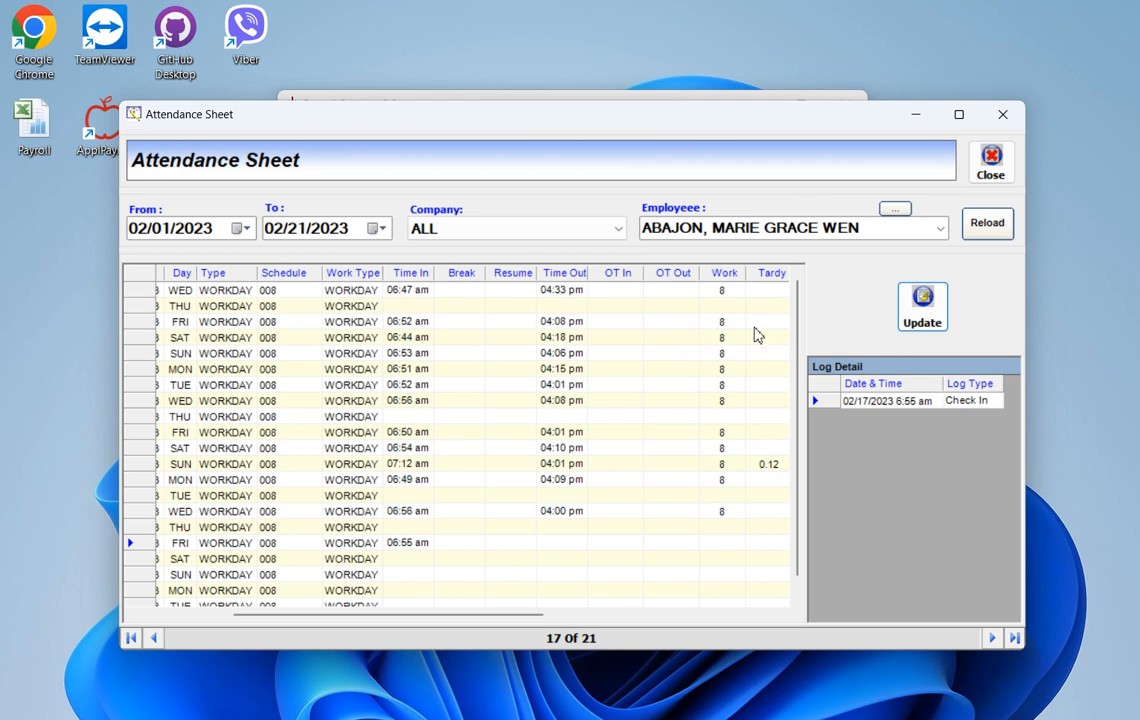
click(990, 163)
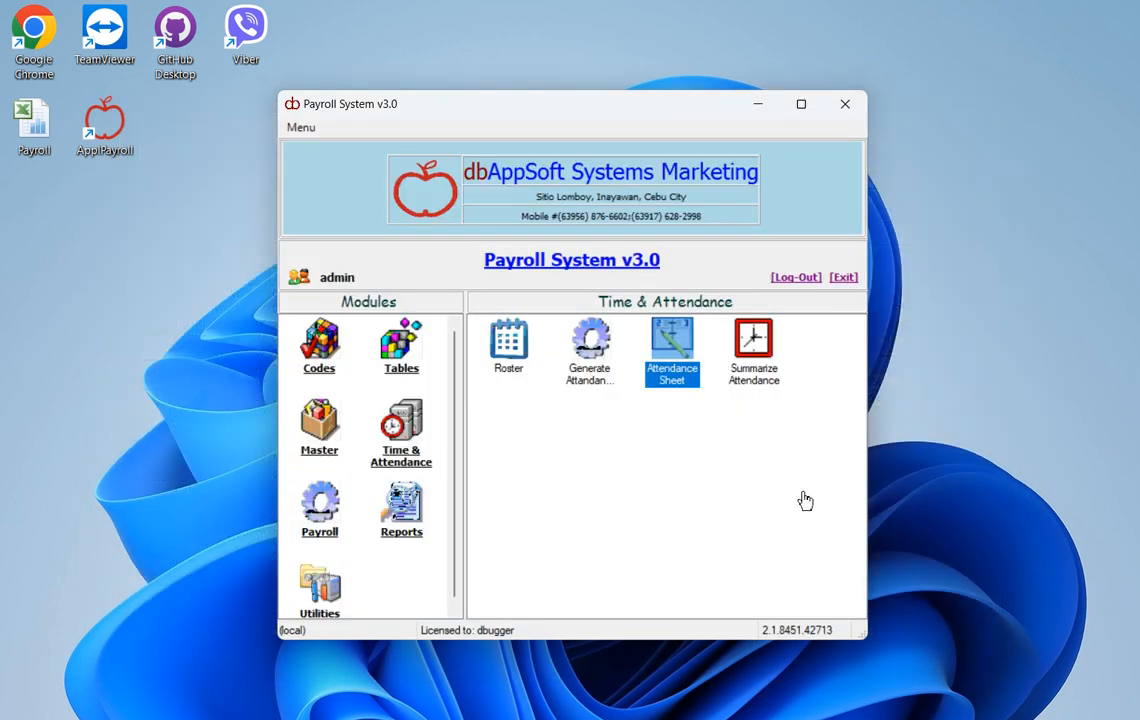